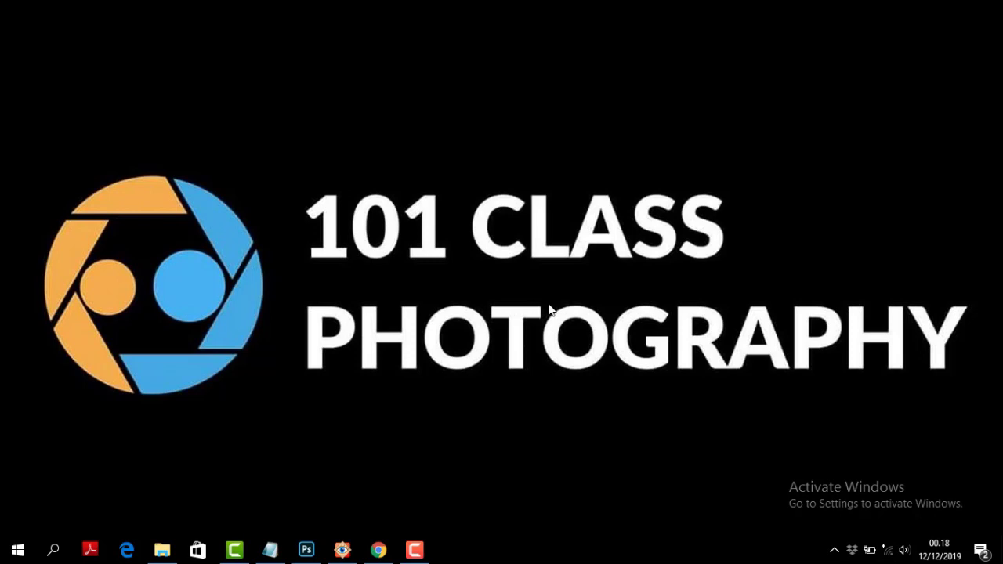
Drag DSC_7684.NEF from FastStone's 101 folder into Photoshop to open it in Camera Raw
click(312, 556)
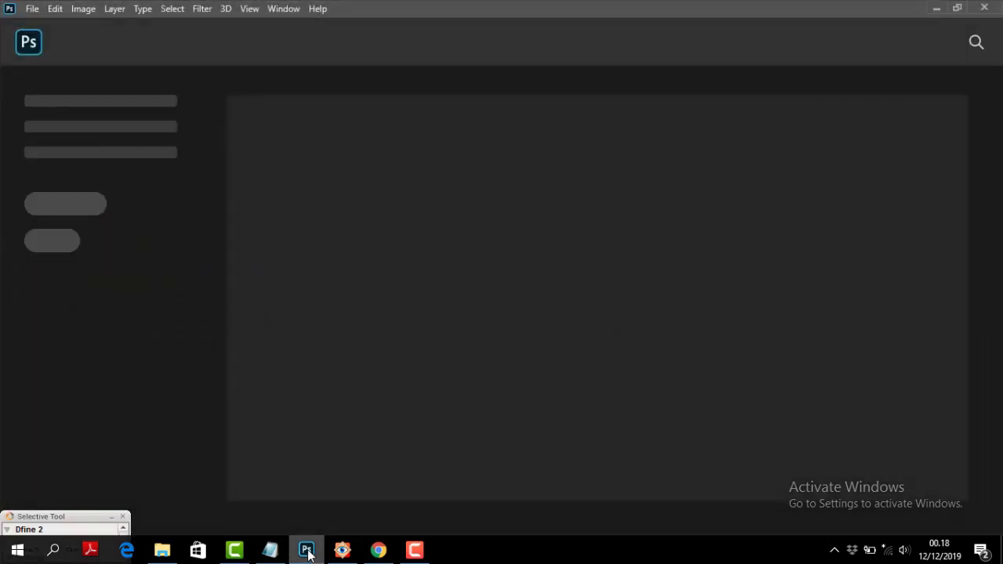
click(339, 553)
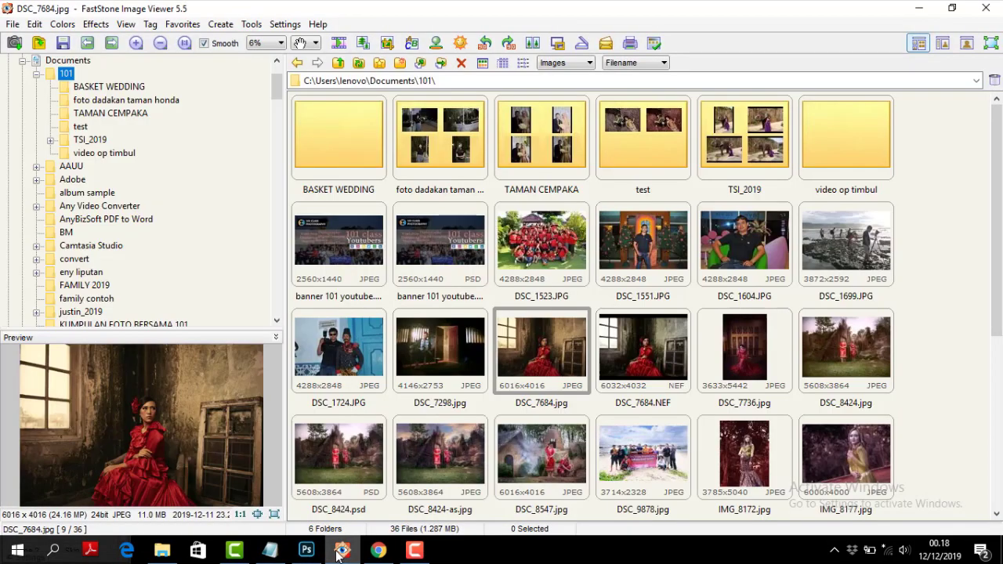
click(646, 362)
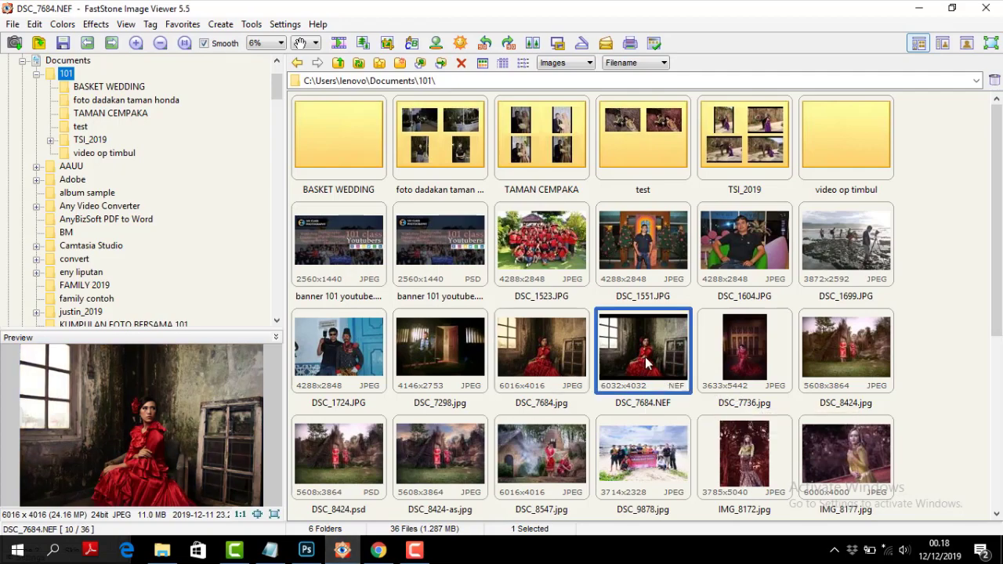
drag(647, 362, 382, 500)
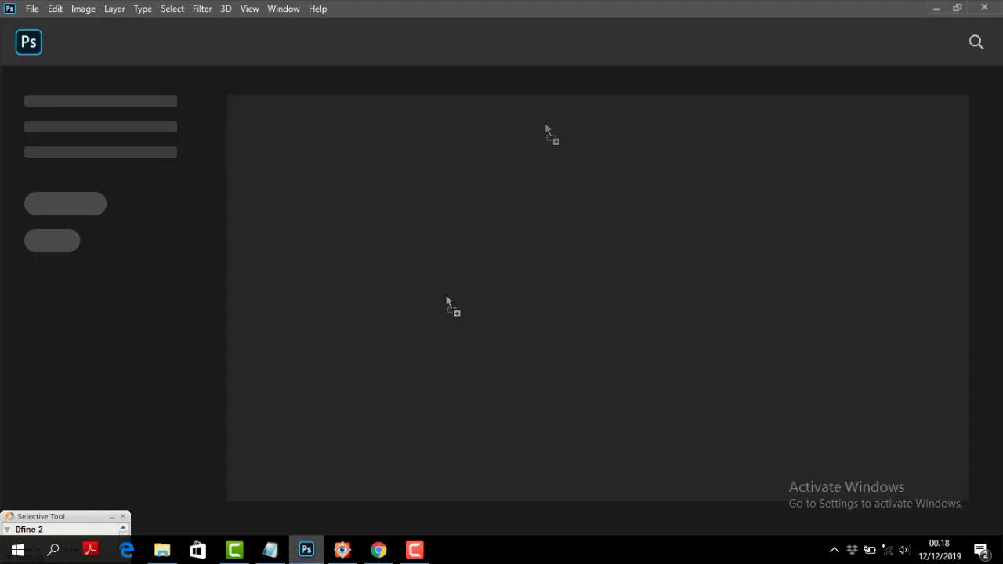
drag(382, 500, 556, 116)
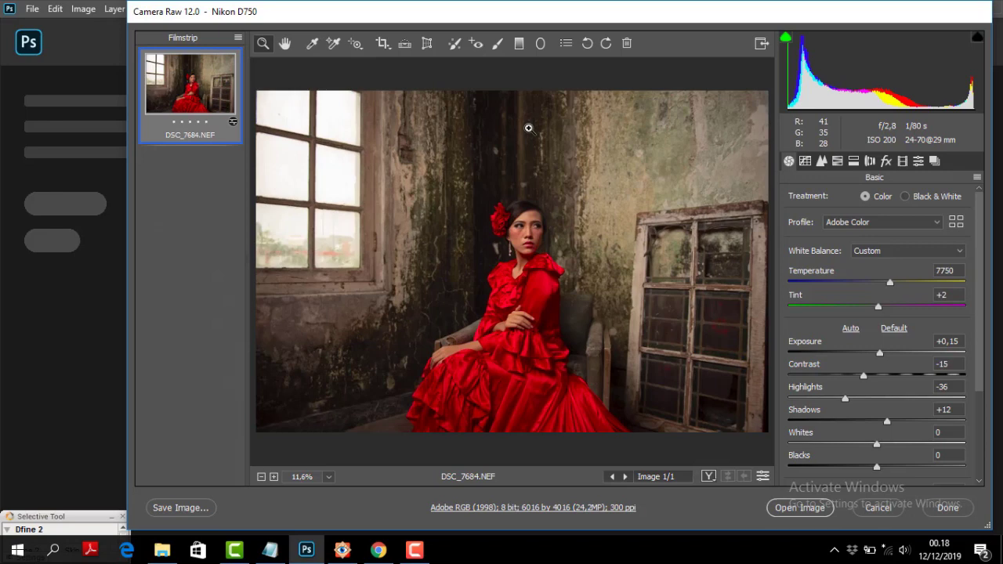
Set the Camera Raw white balance Temperature to 7150 and open the photo in Photoshop
drag(889, 282, 831, 283)
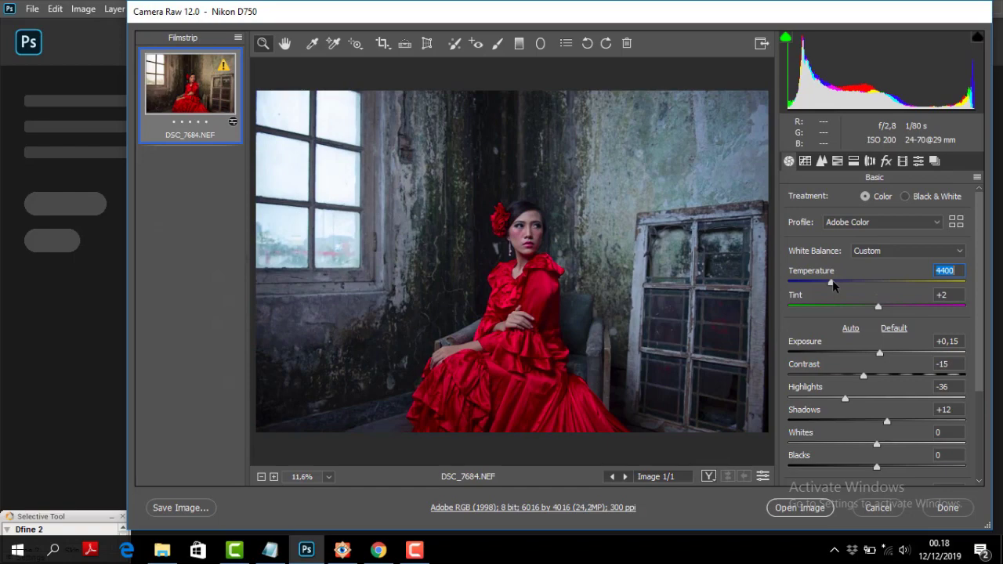
mouse_move(832, 282)
mouse_down()
mouse_move(779, 283)
mouse_move(858, 282)
mouse_up()
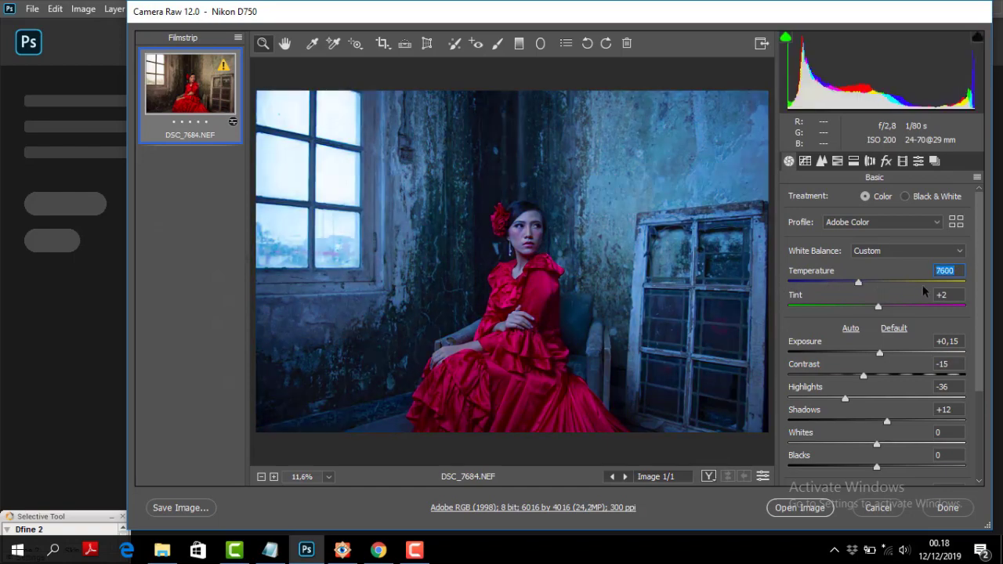
click(888, 283)
drag(888, 283, 880, 283)
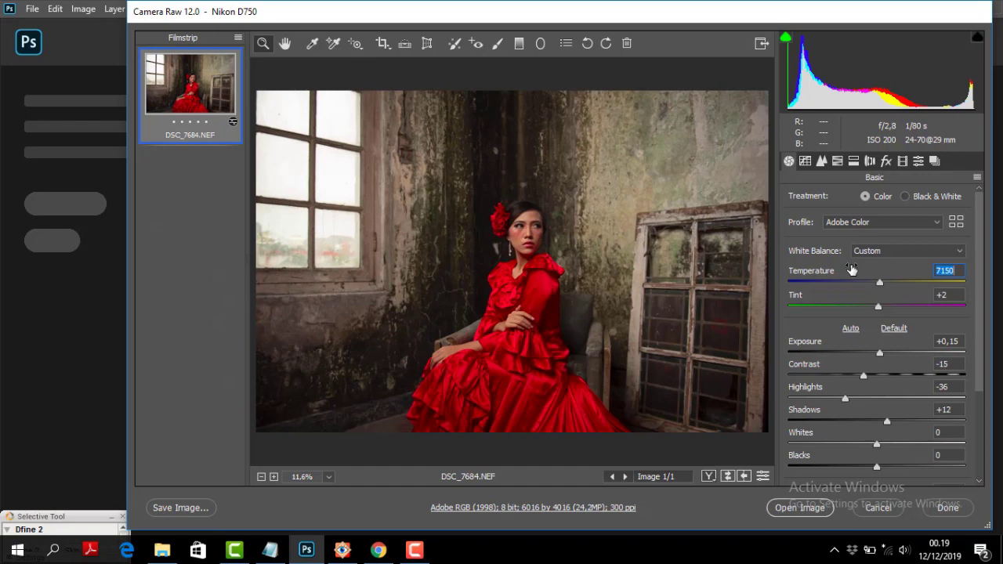
click(786, 507)
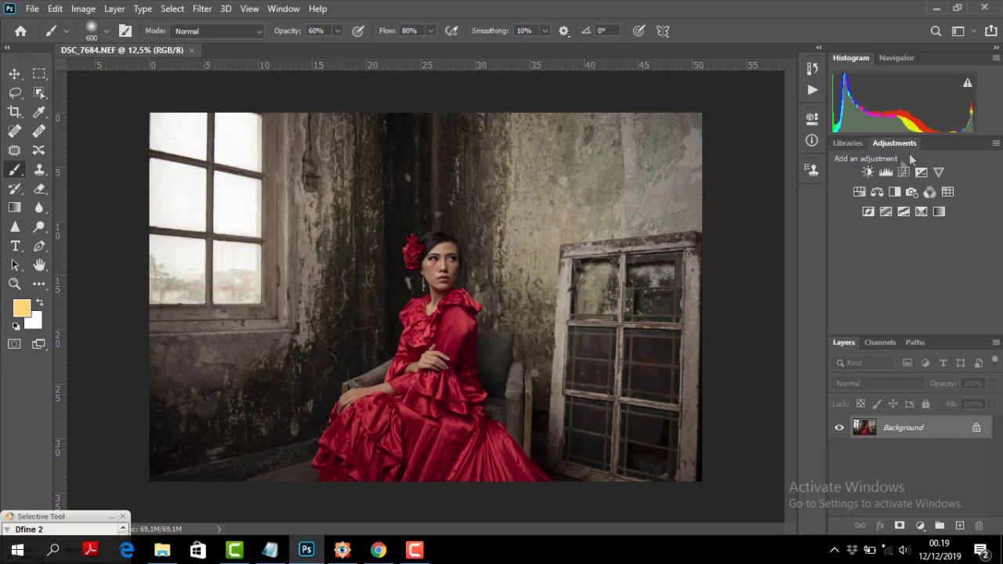
Add a Color Lookup adjustment from the Adjustments panel menu
click(995, 145)
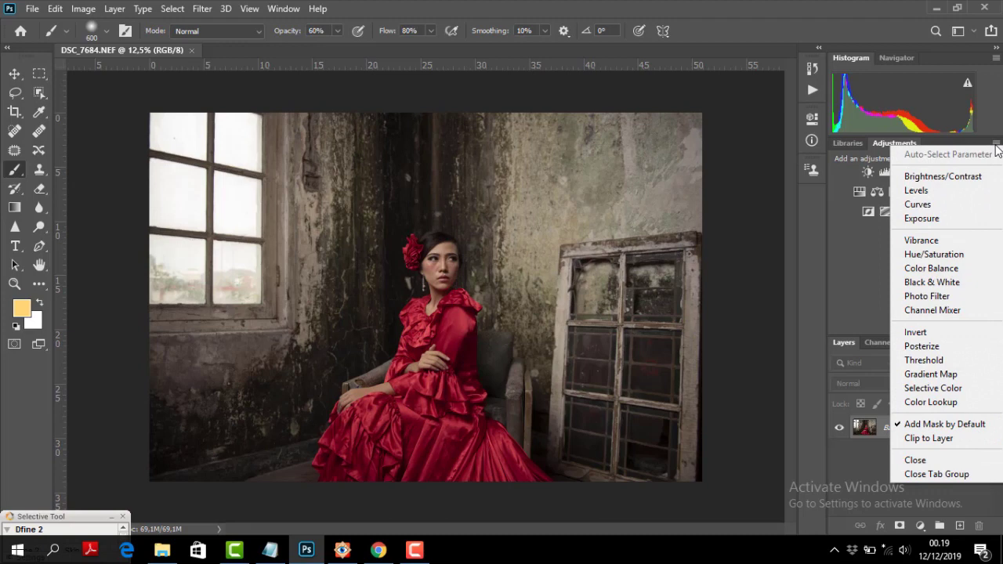
click(966, 406)
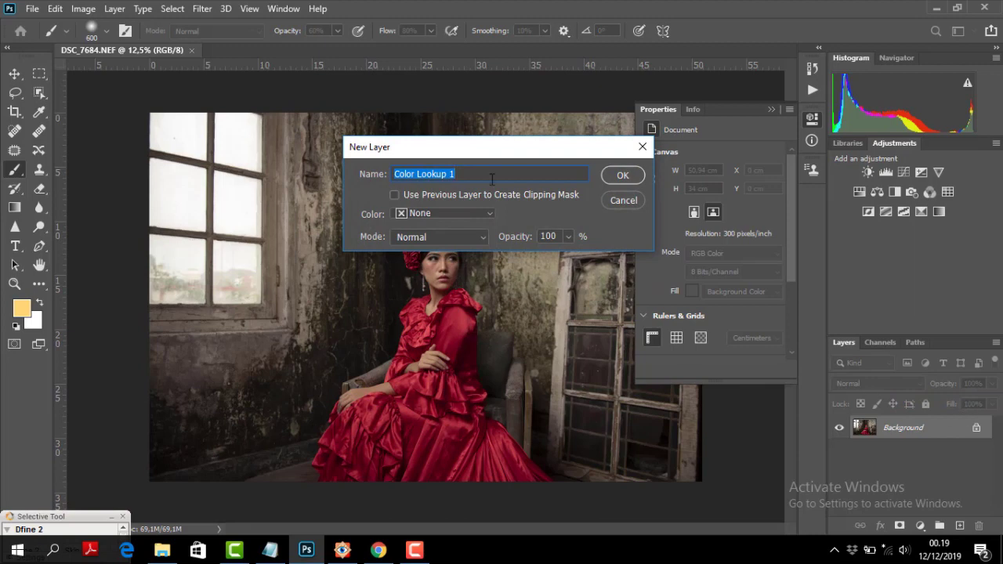
Create the Color Lookup 1 layer and preview the filmstock_50.3dl and Bleach Bypass.look LUTs
click(612, 176)
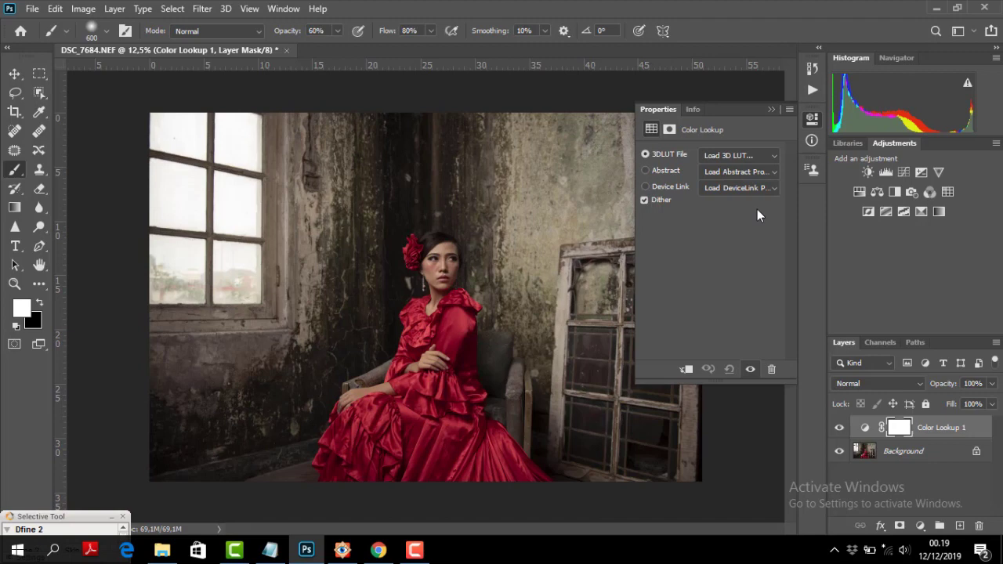
click(773, 154)
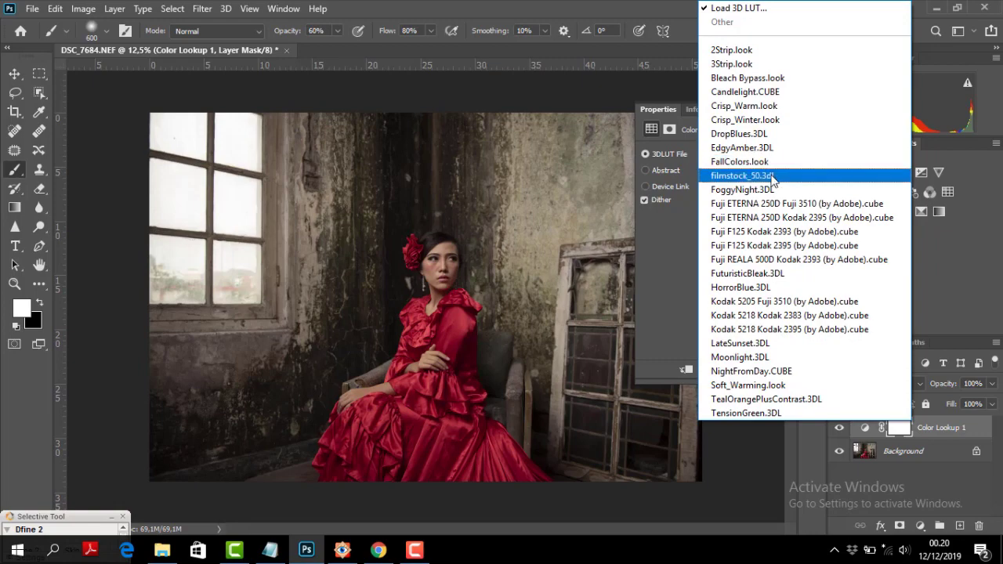
click(772, 175)
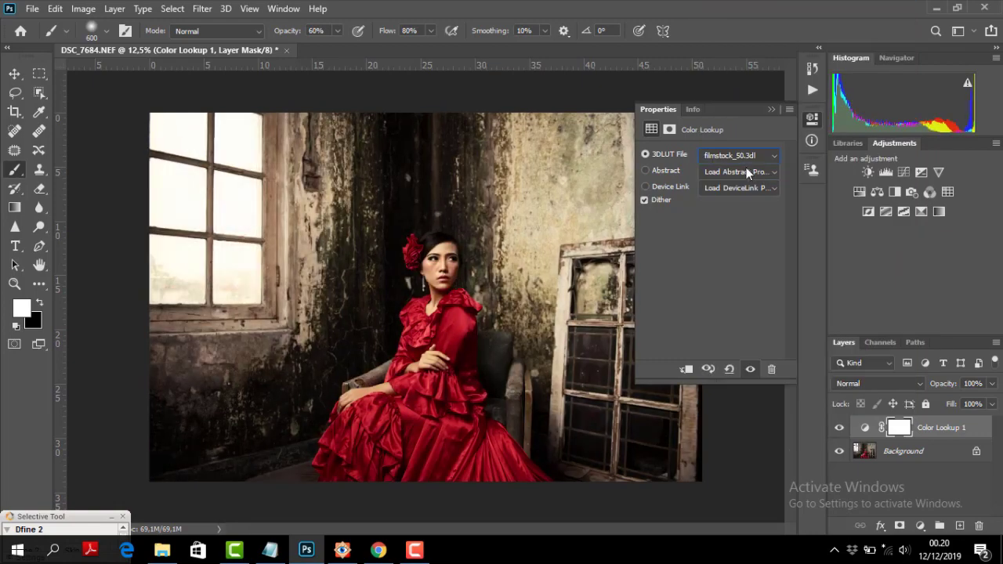
click(774, 155)
click(746, 78)
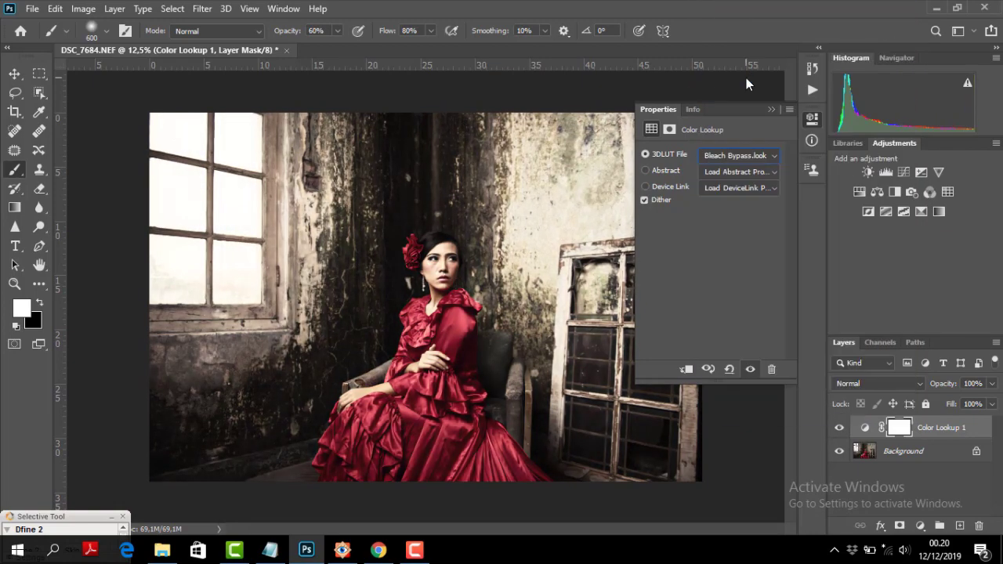
Settle Color Lookup 1 on TealOrangePlusContrast.3DL after trying LateSunset.3DL
click(760, 155)
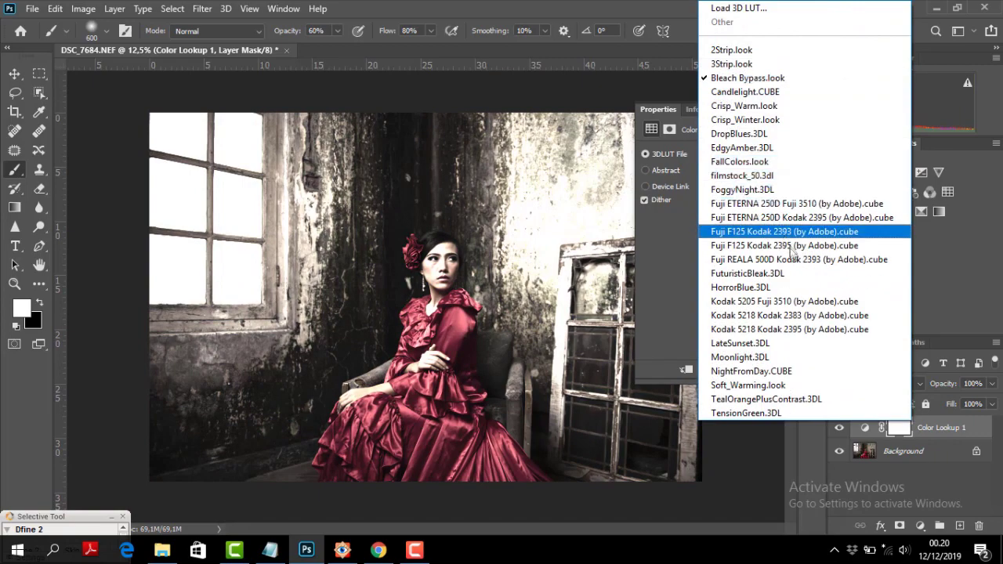
click(795, 347)
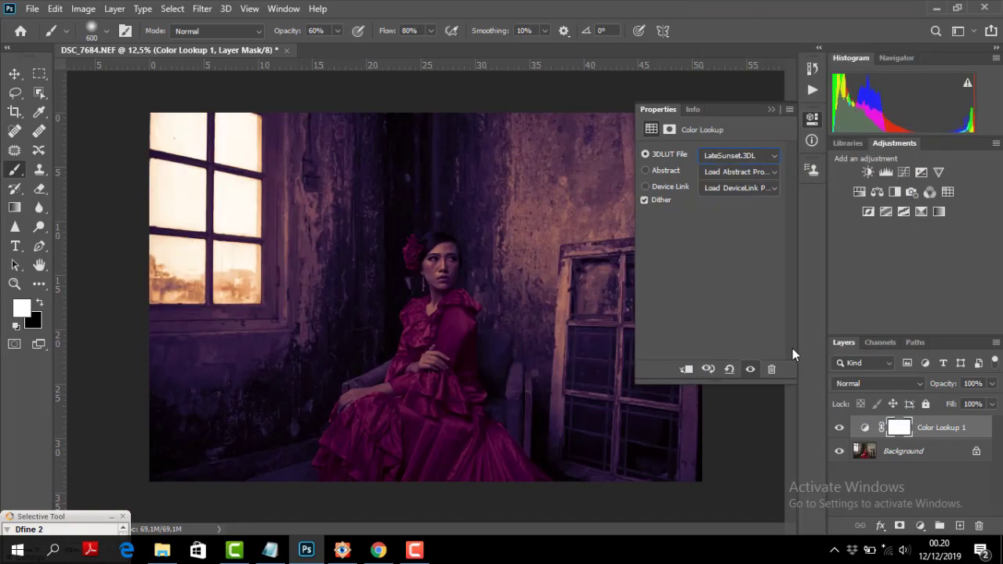
click(774, 161)
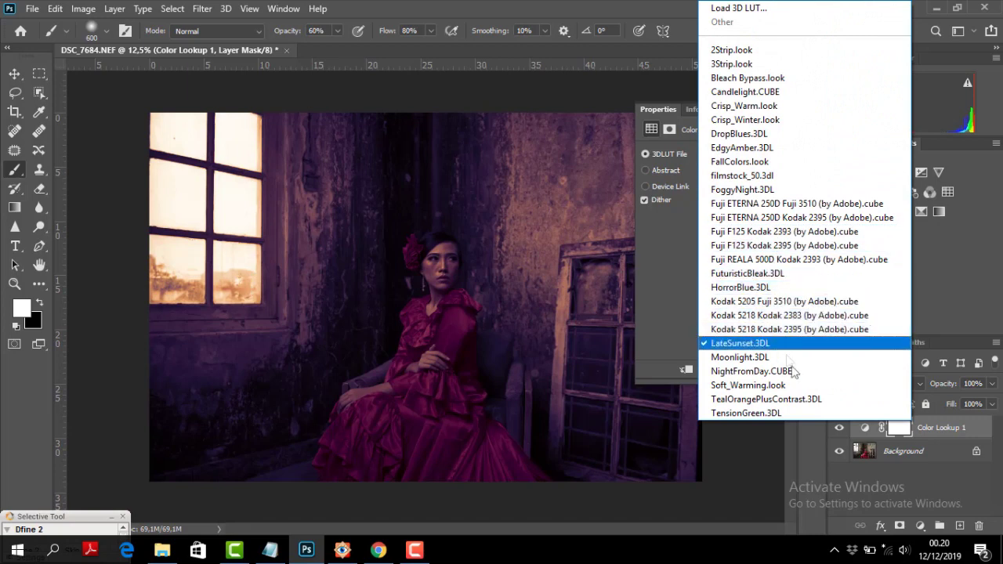
click(799, 403)
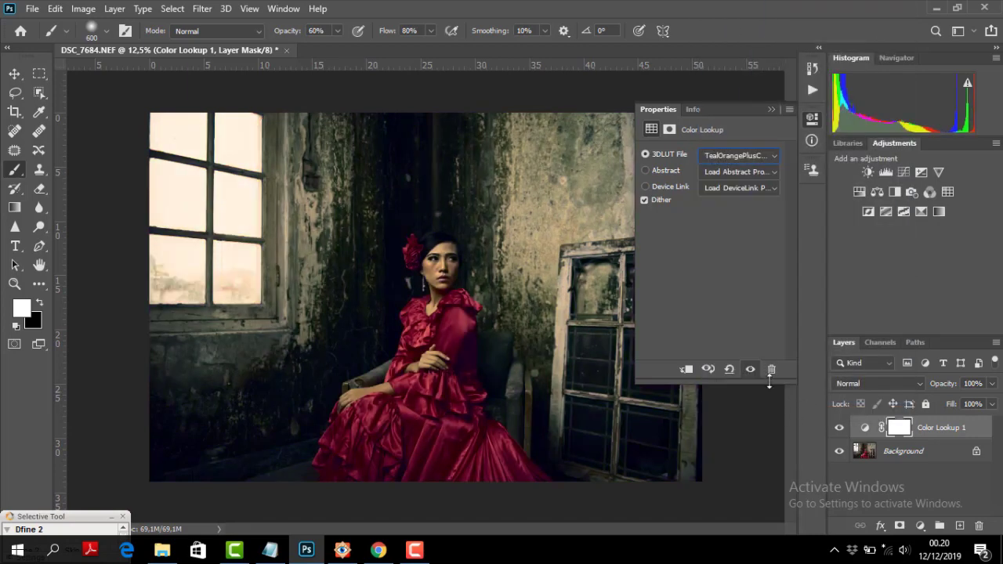
click(771, 109)
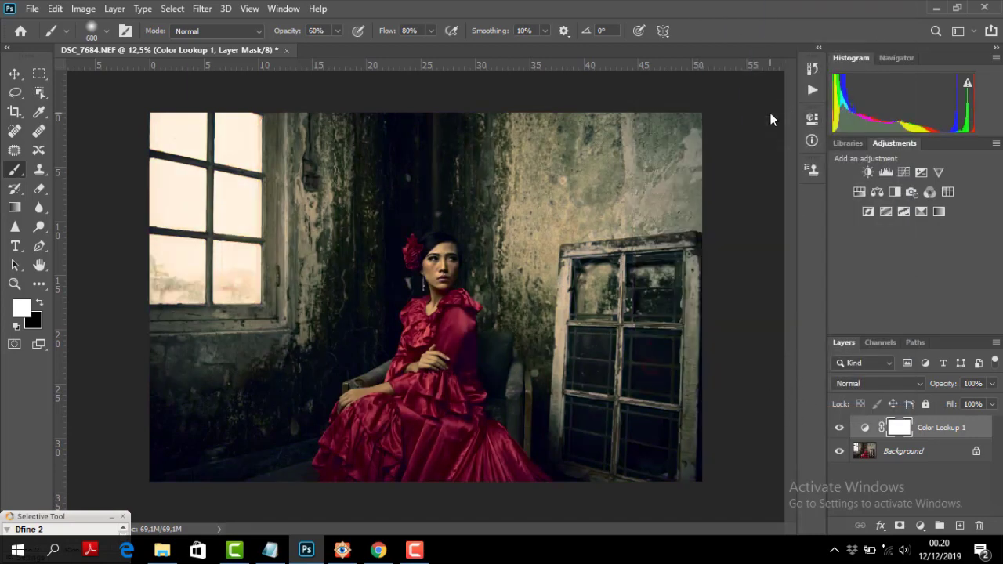
click(33, 11)
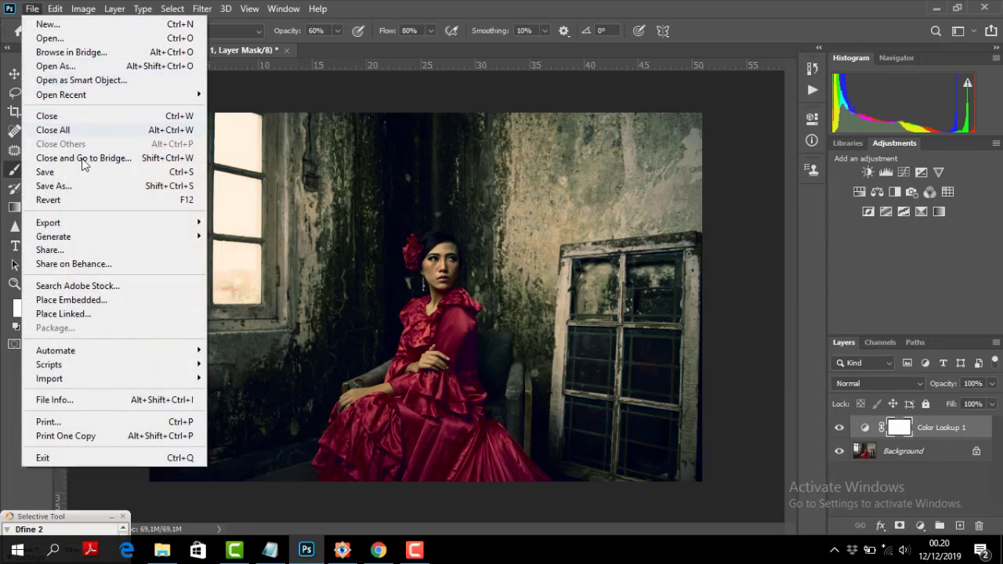
click(90, 183)
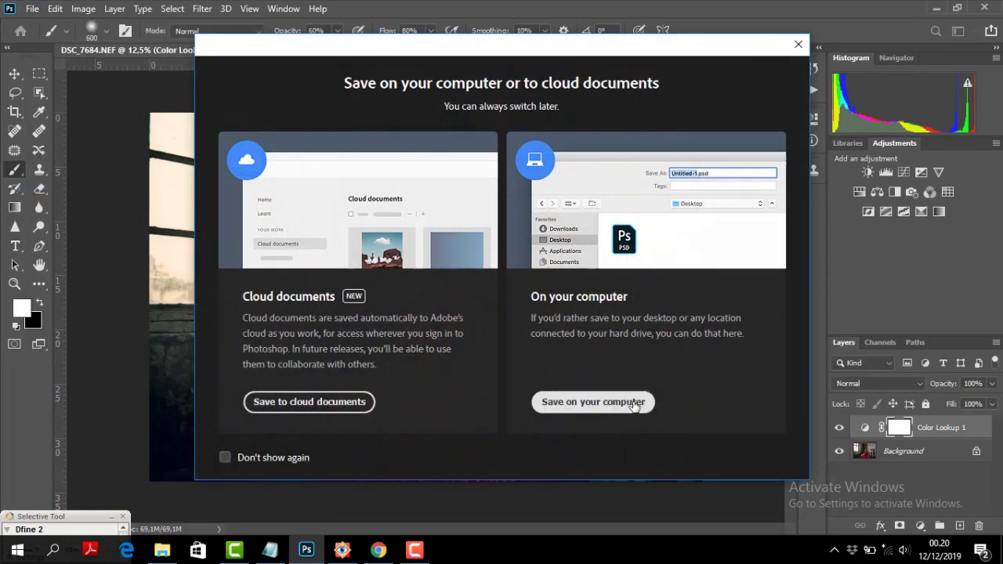
click(634, 401)
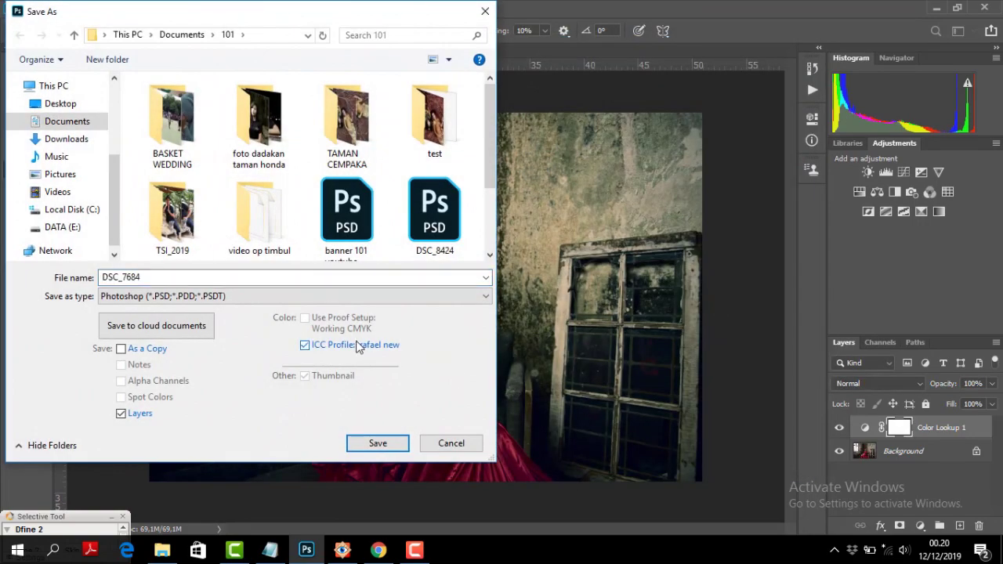
click(315, 298)
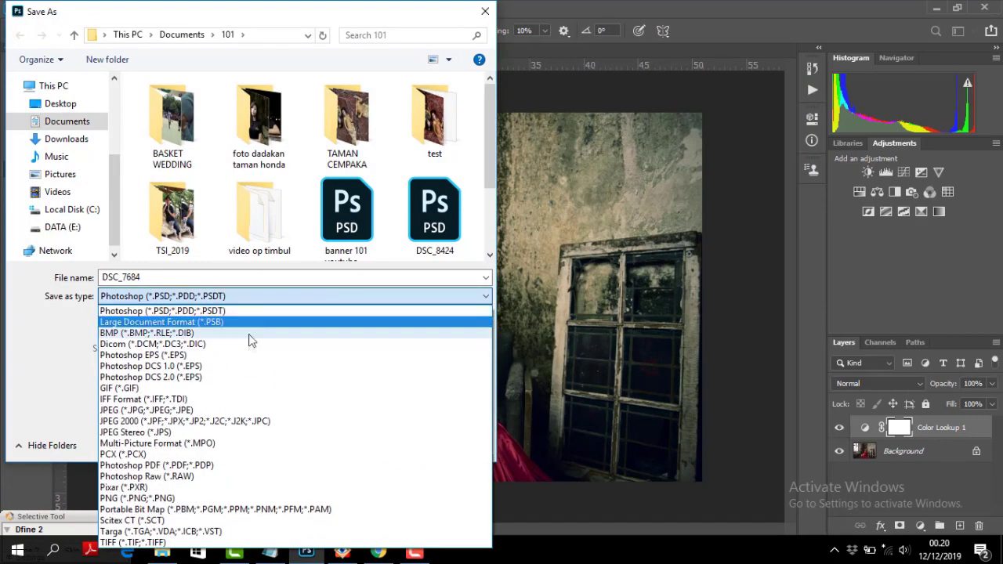
click(262, 410)
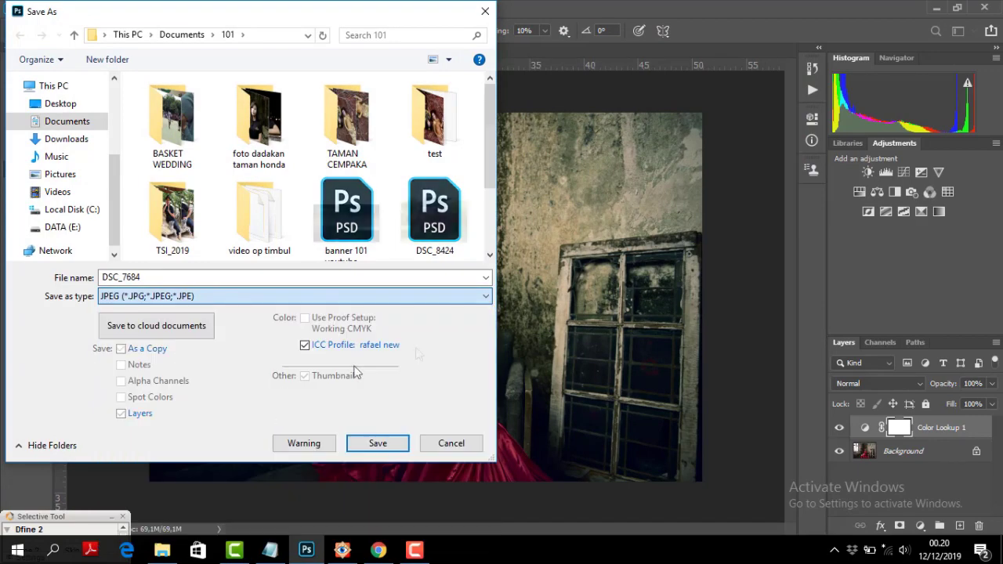
click(469, 443)
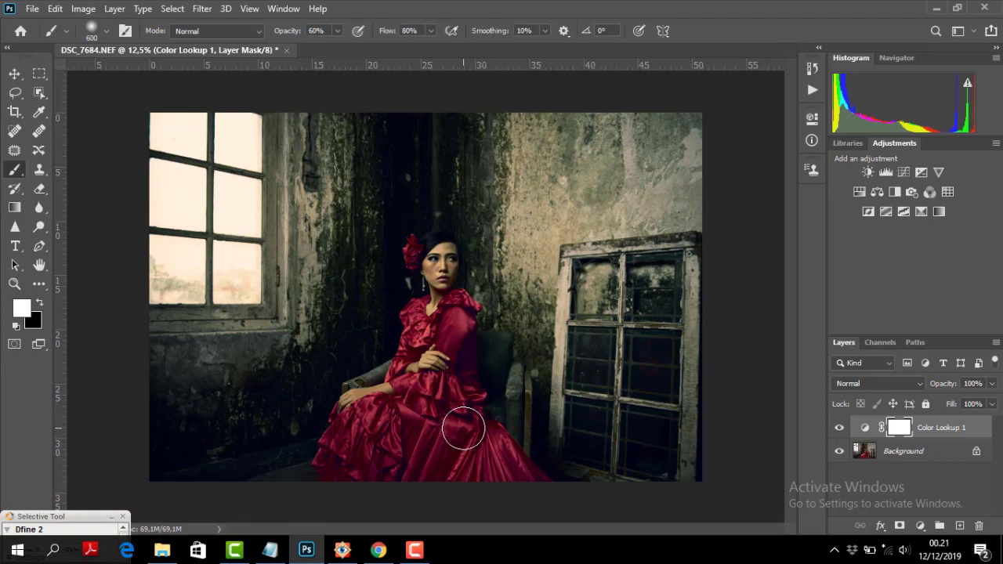
drag(971, 429, 976, 526)
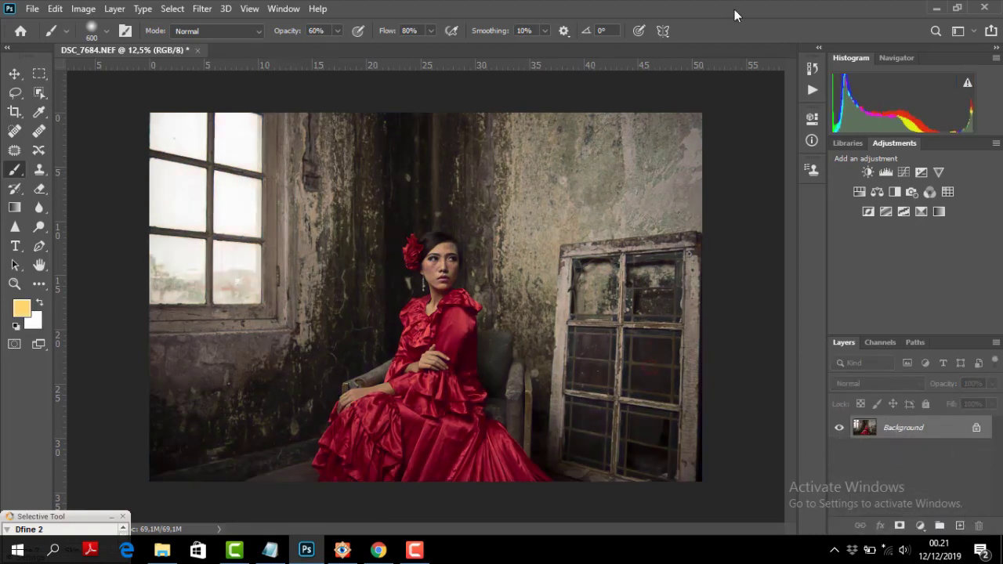
Add a fresh Color Lookup 1 layer using Crisp_Warm.look, after trying Crisp_Winter.look
click(996, 147)
click(940, 384)
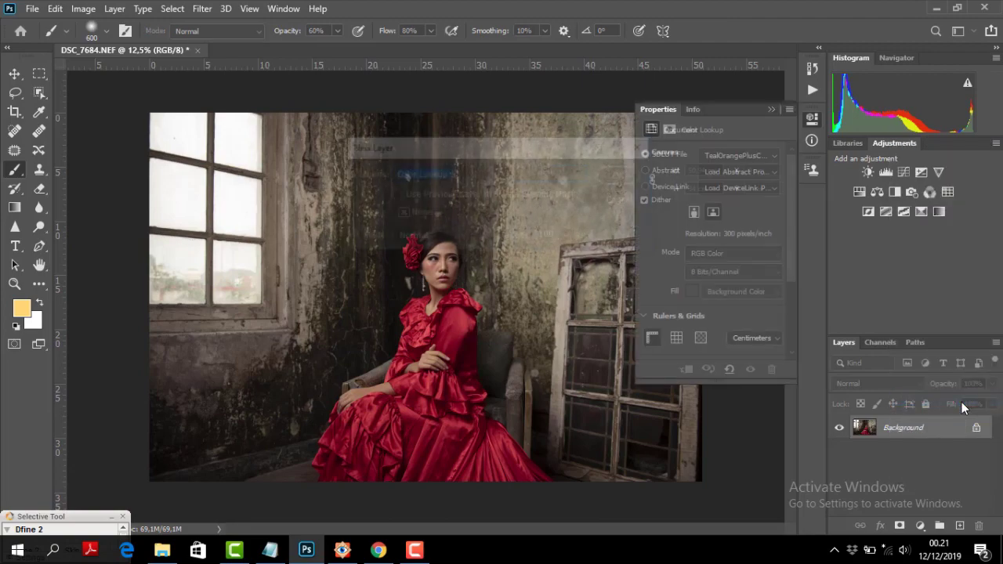
click(622, 177)
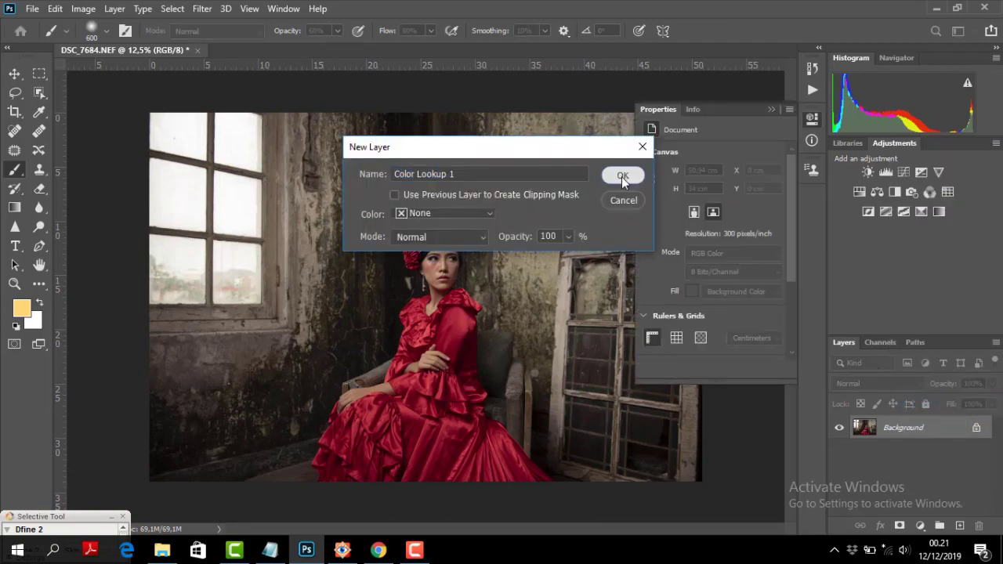
click(774, 159)
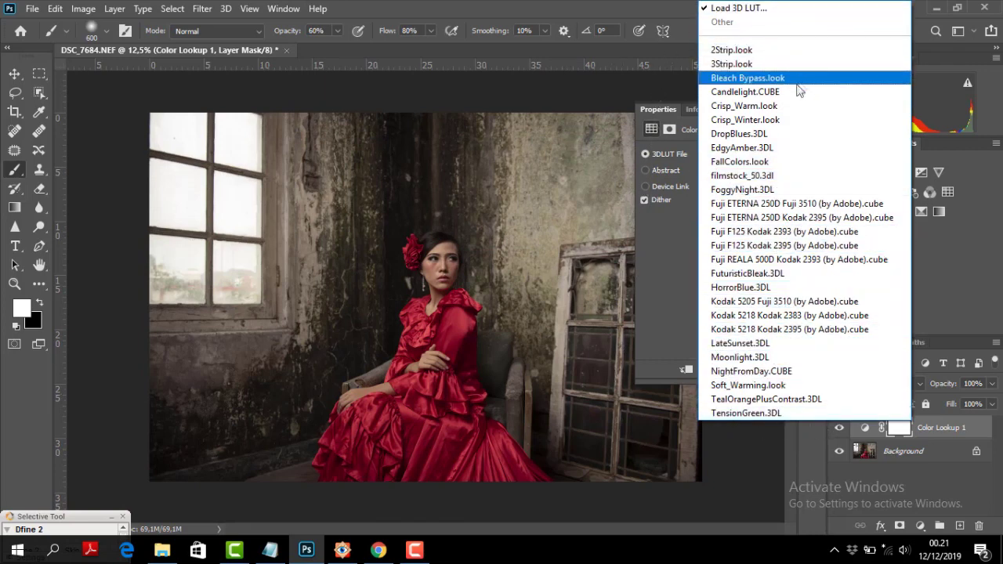
click(783, 117)
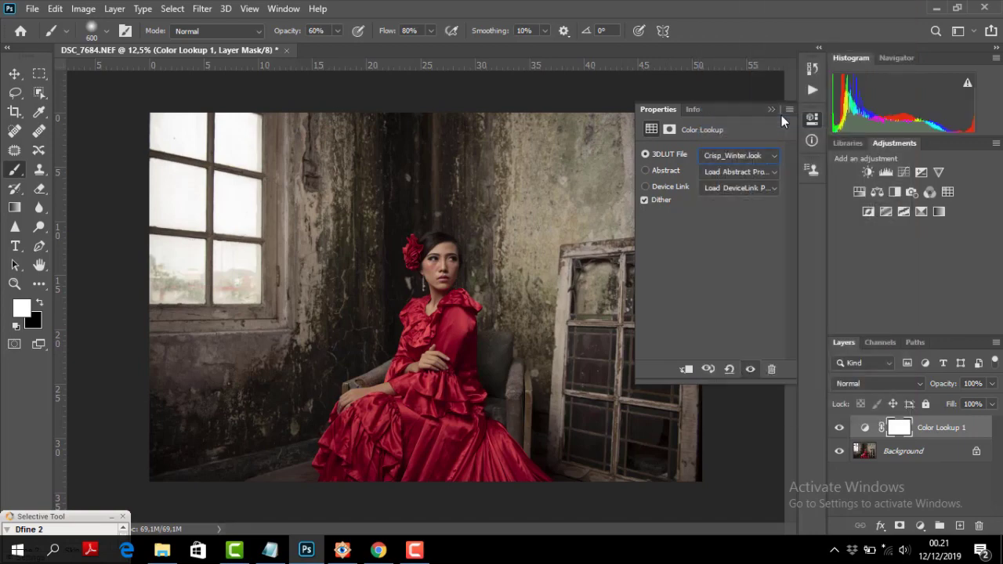
click(773, 149)
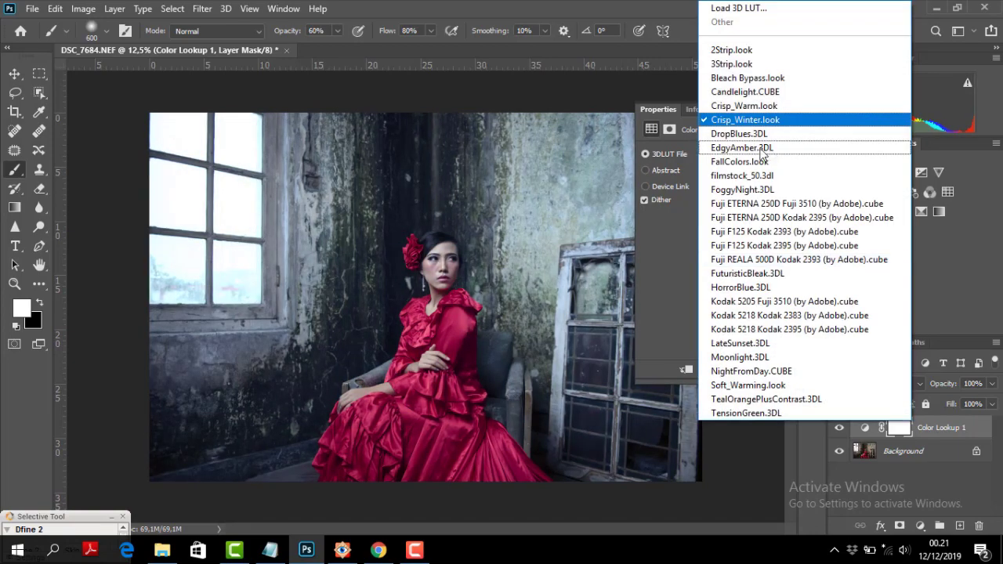
click(755, 108)
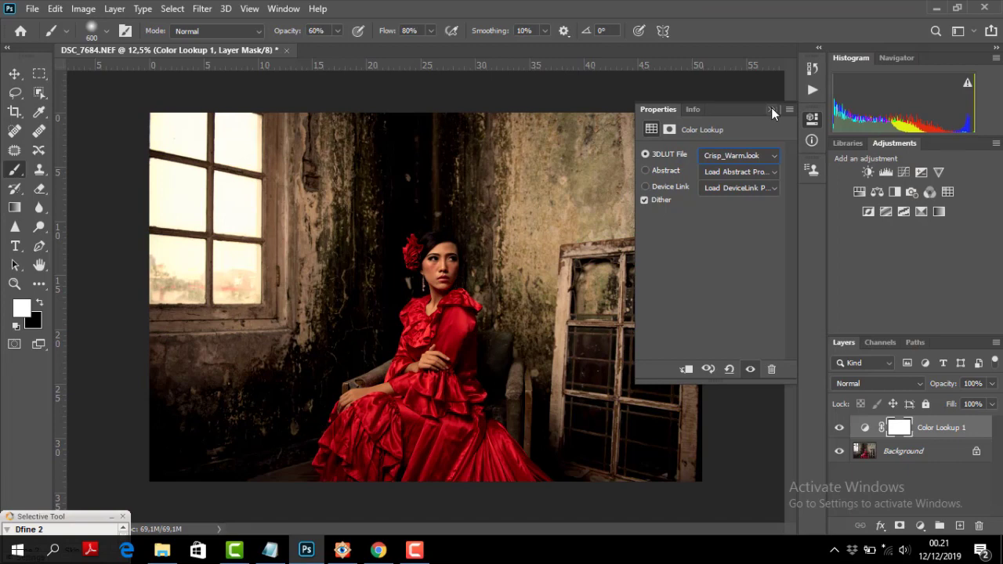
click(773, 109)
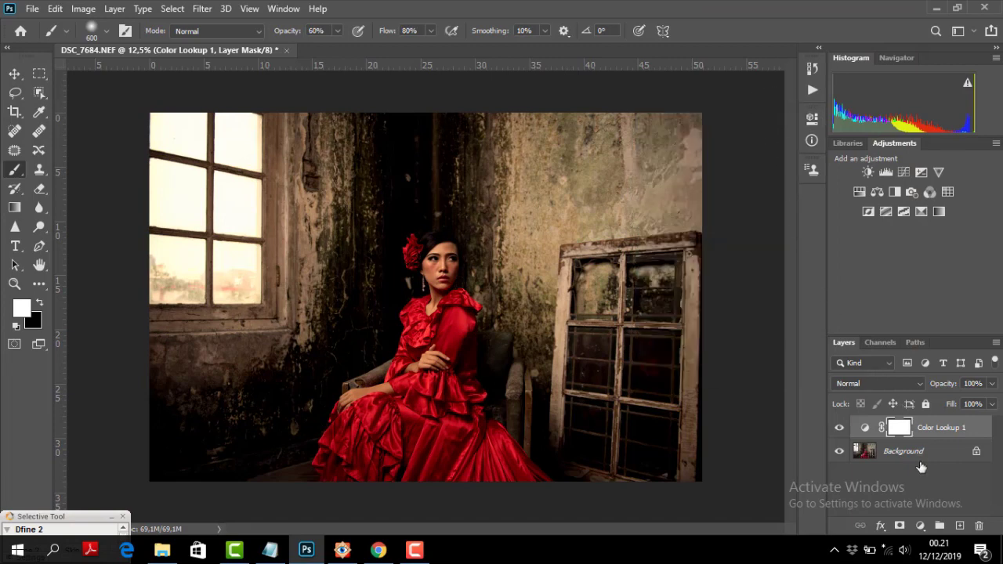
click(996, 142)
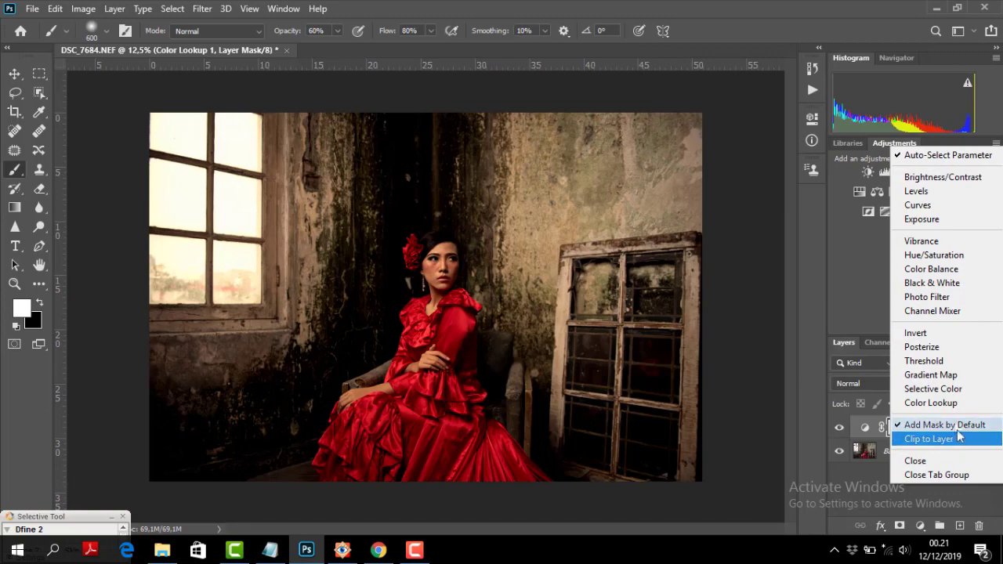
Add a Color Lookup 2 layer and preview DropBlues.3DL, Crisp_Warm.look and Bleach Bypass.look
click(931, 403)
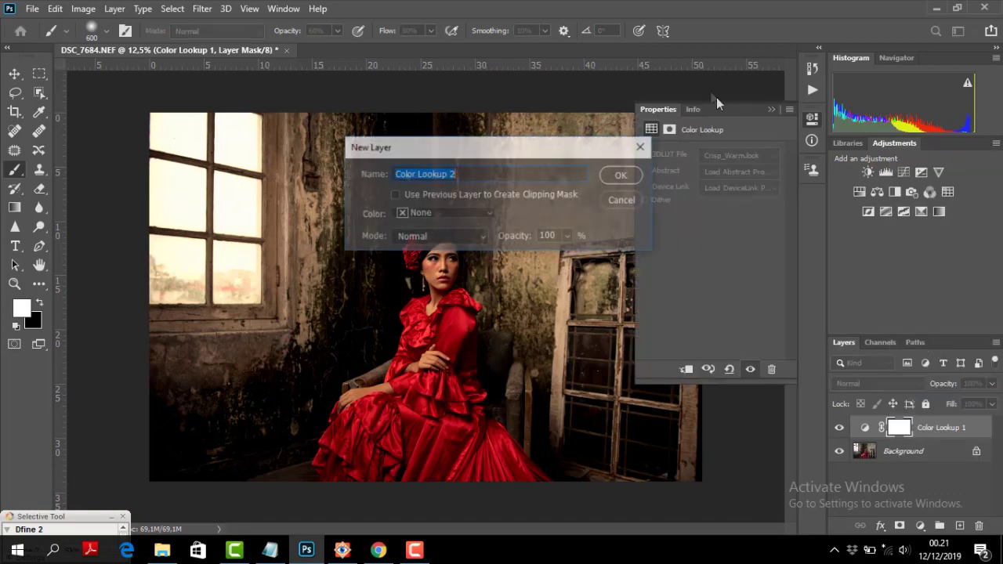
click(622, 175)
click(771, 158)
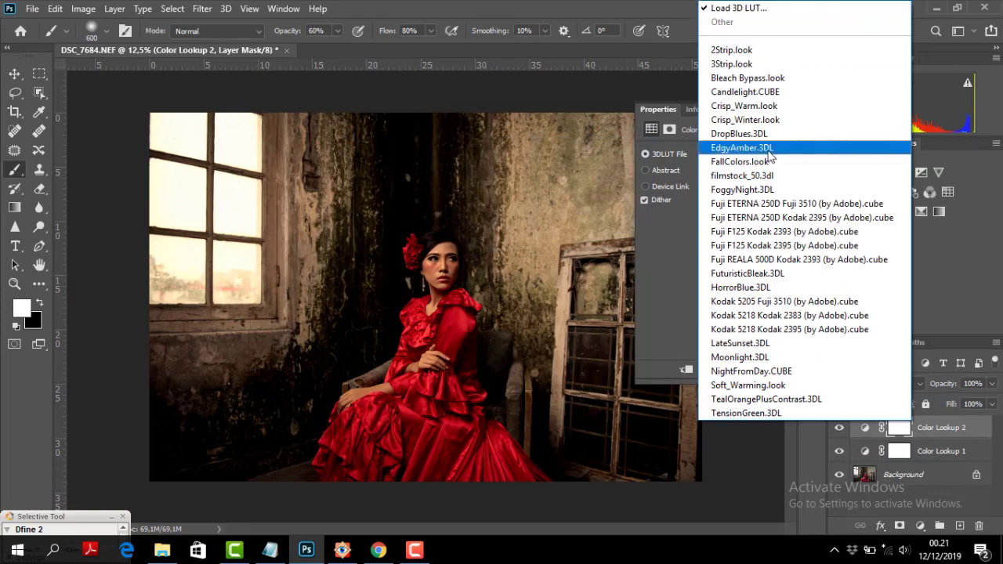
click(763, 134)
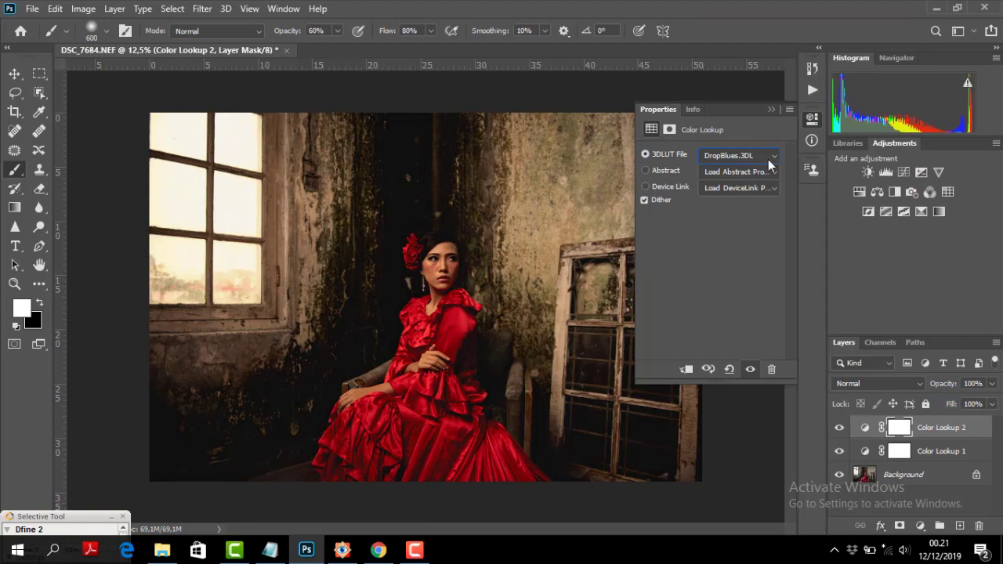
click(767, 159)
click(745, 106)
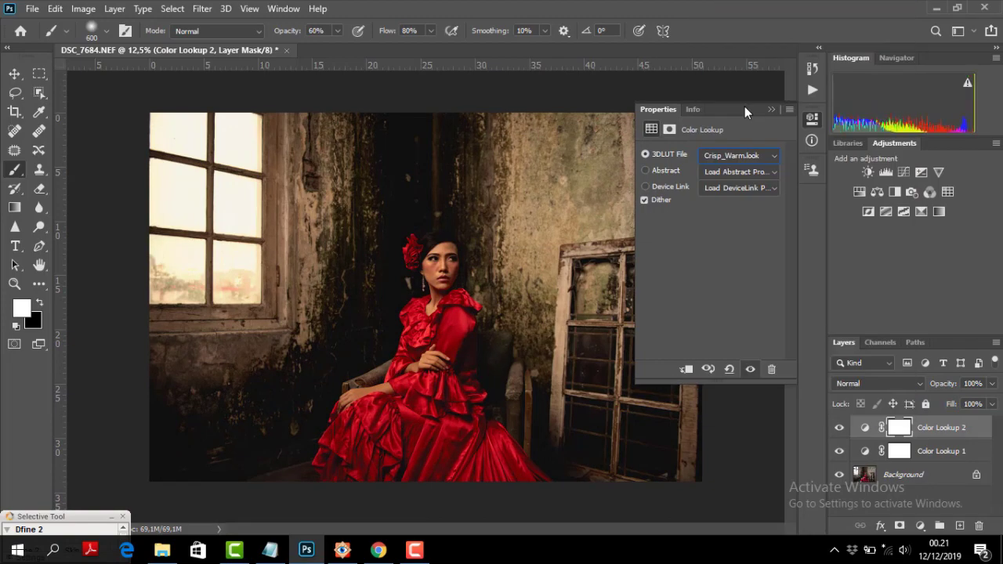
key(Up)
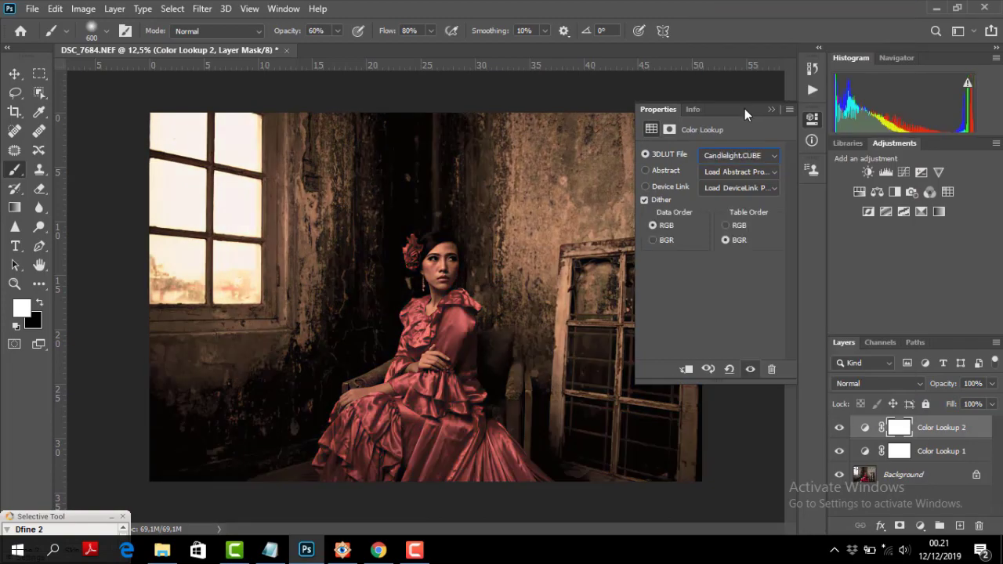
key(Up)
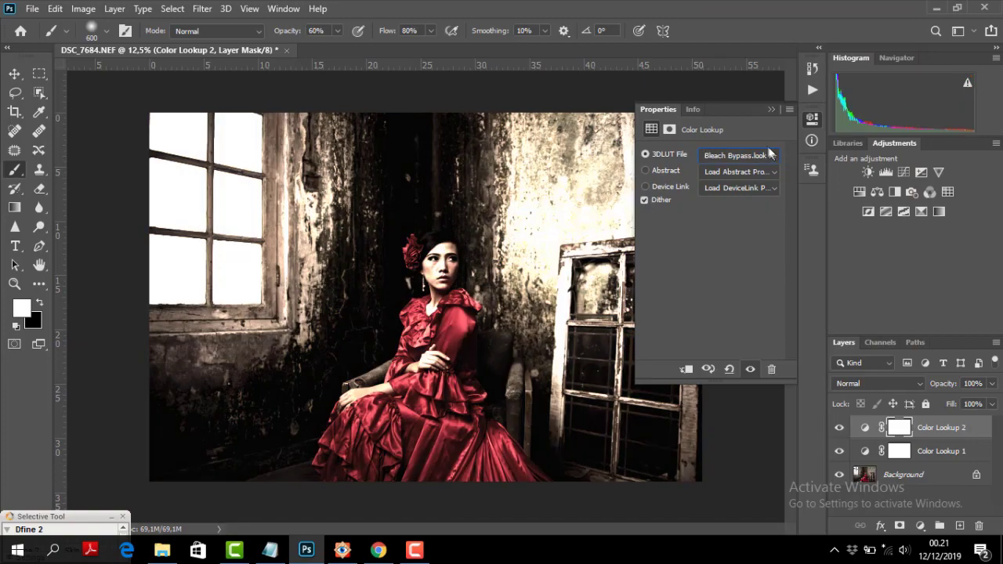
Settle Color Lookup 2 on Soft_Warming.look after trying LateSunset.3DL
click(768, 155)
click(752, 344)
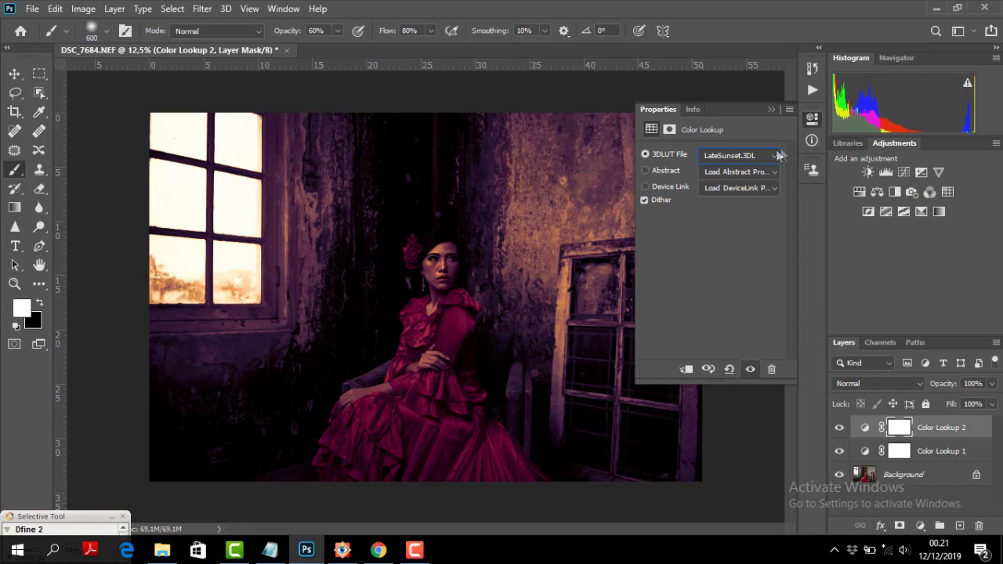
click(782, 155)
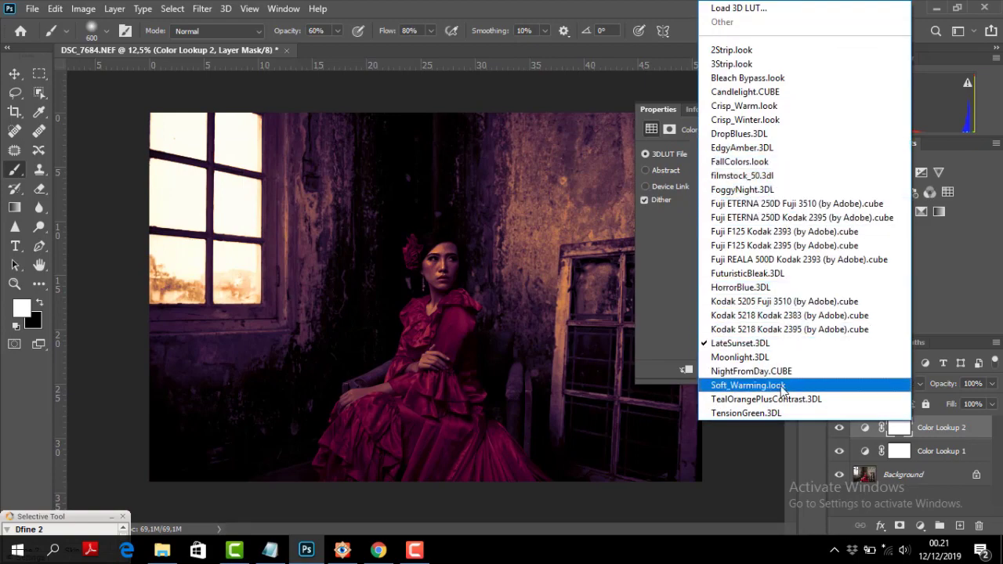
click(782, 385)
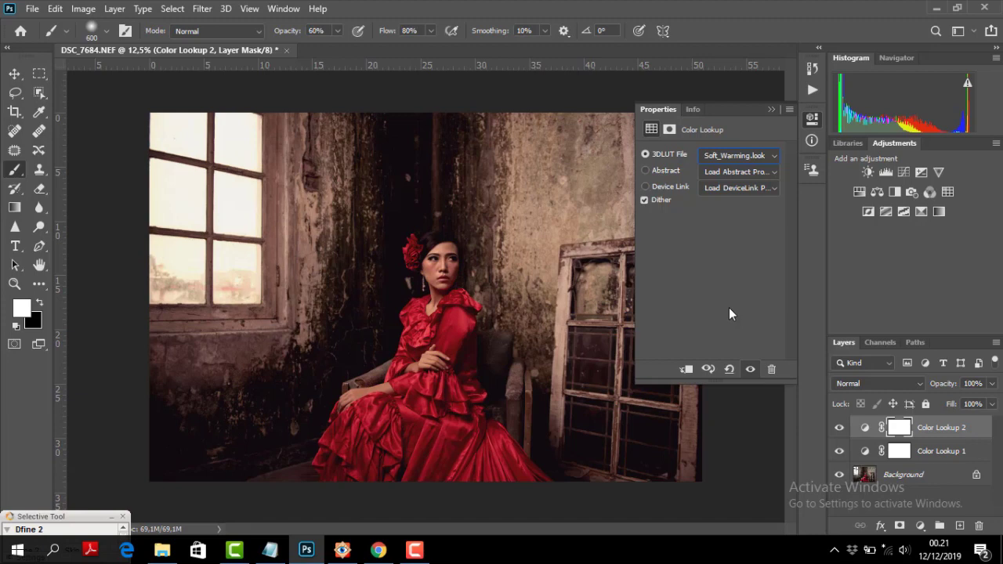
click(770, 109)
click(869, 453)
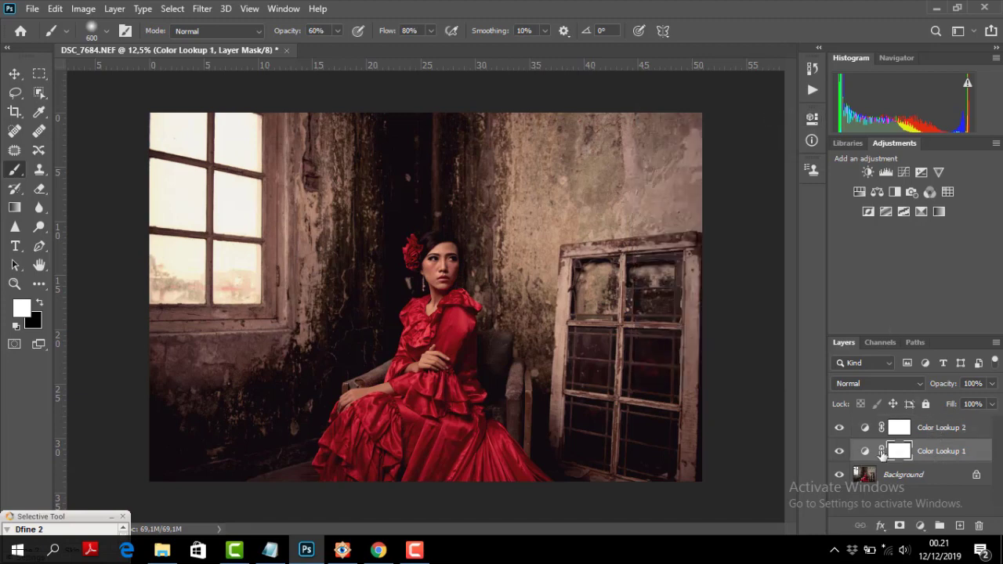
double_click(865, 452)
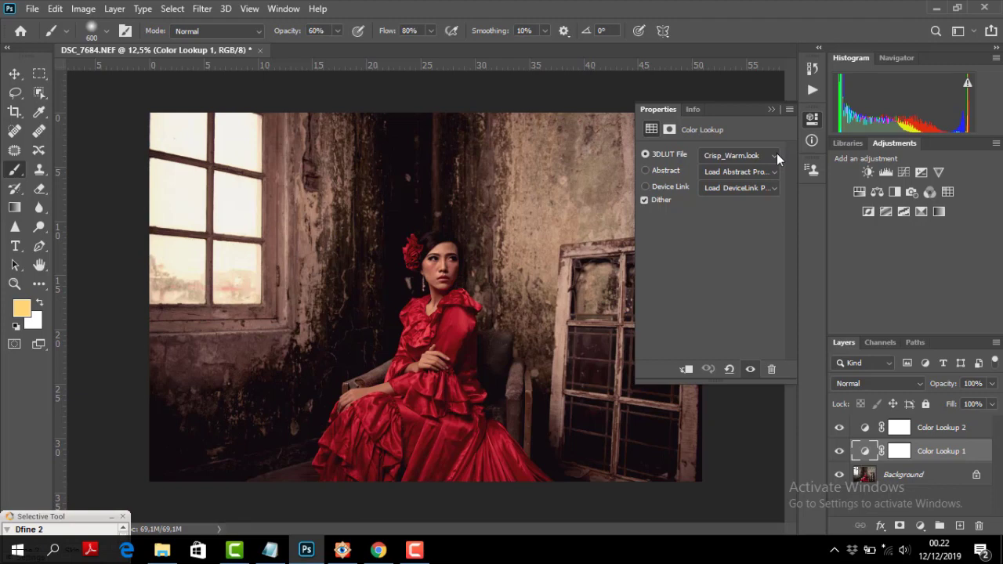
click(770, 109)
click(945, 431)
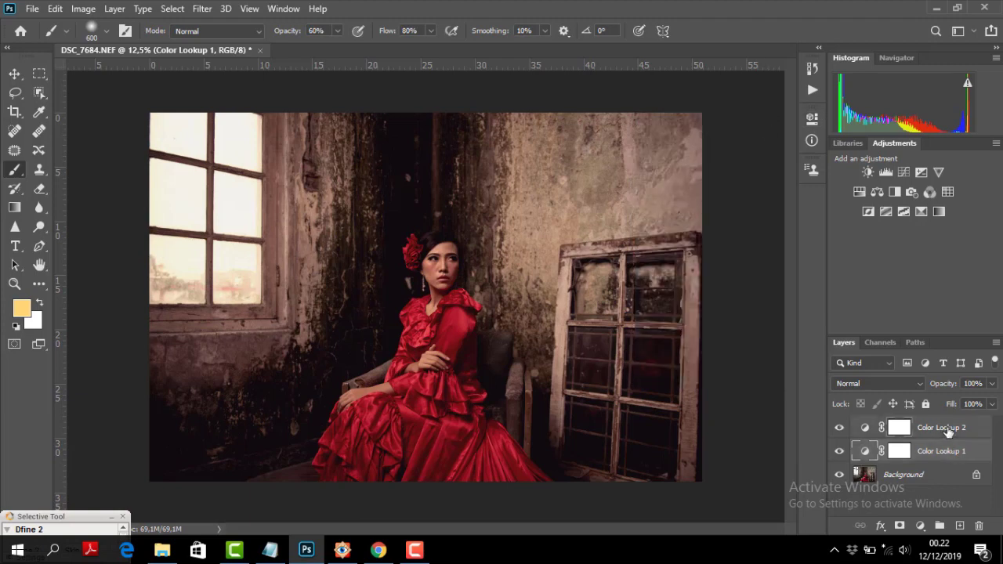
click(839, 428)
click(839, 428)
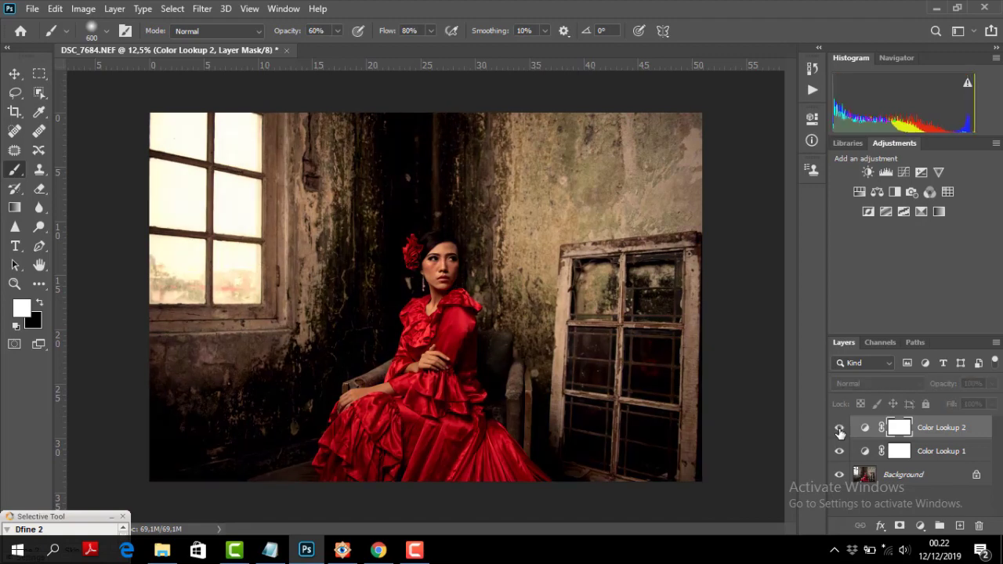
click(996, 144)
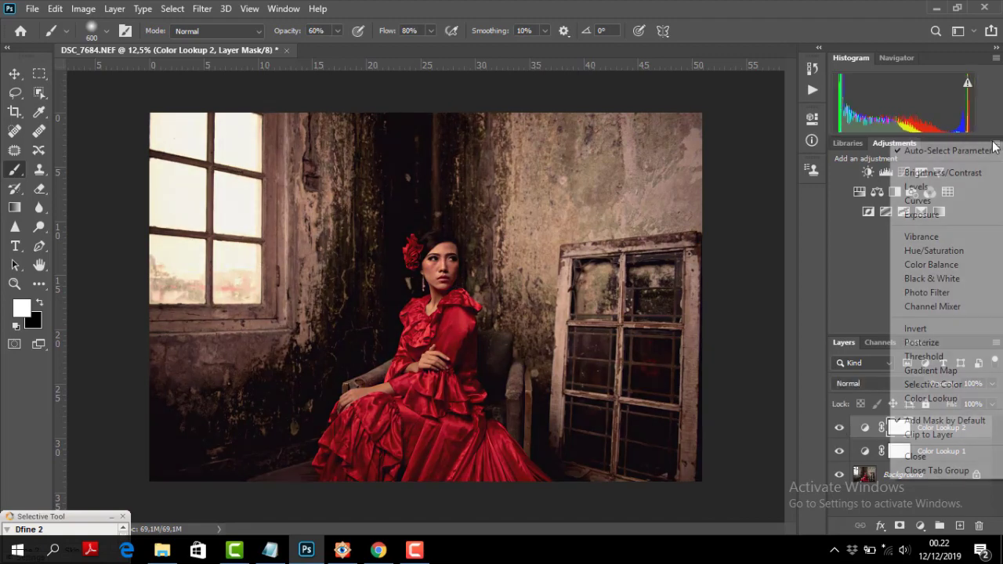
Add a Color Lookup 3 layer and preview Moonlight.3DL, TensionGreen.3DL and 3Strip.look
click(979, 399)
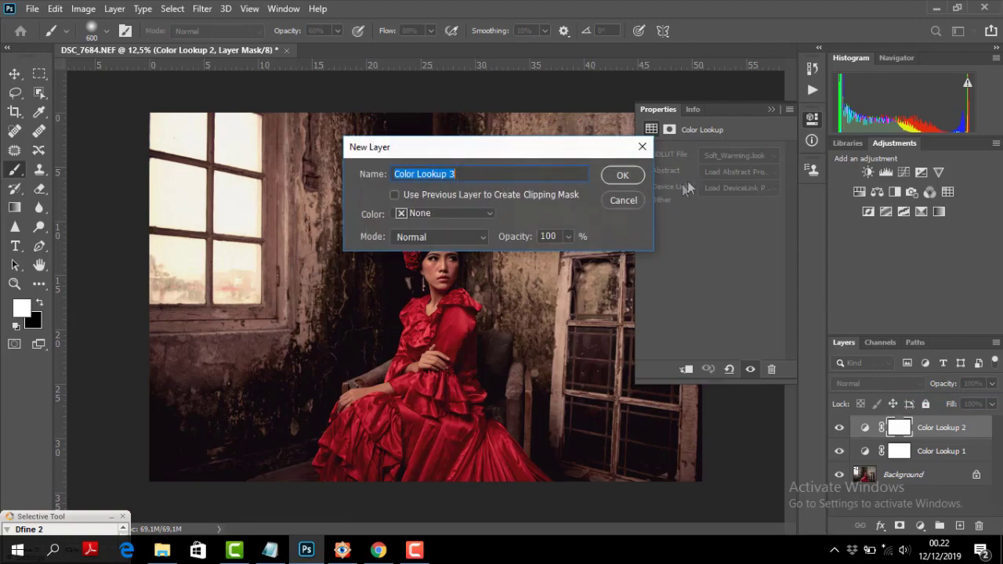
click(639, 176)
click(760, 155)
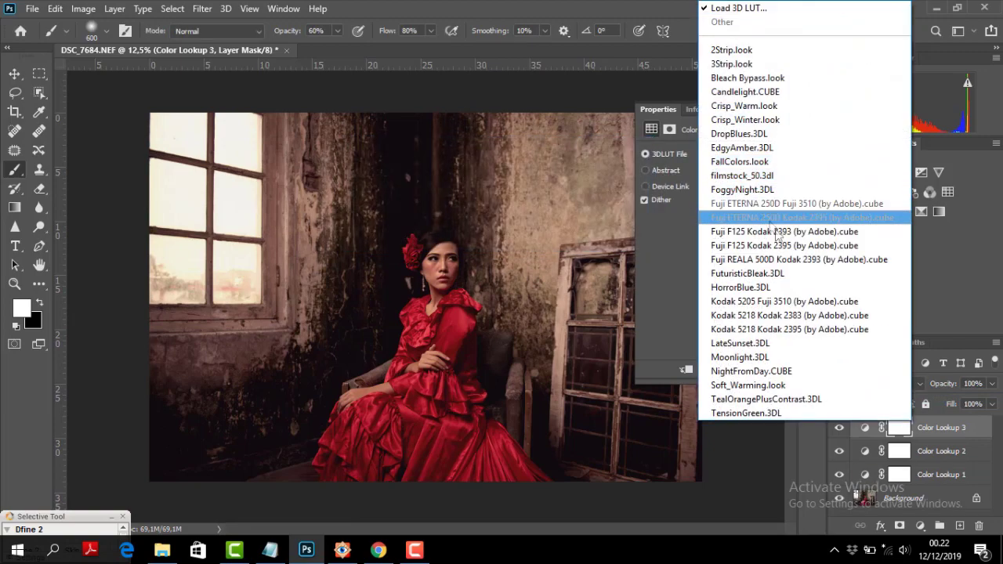
click(788, 359)
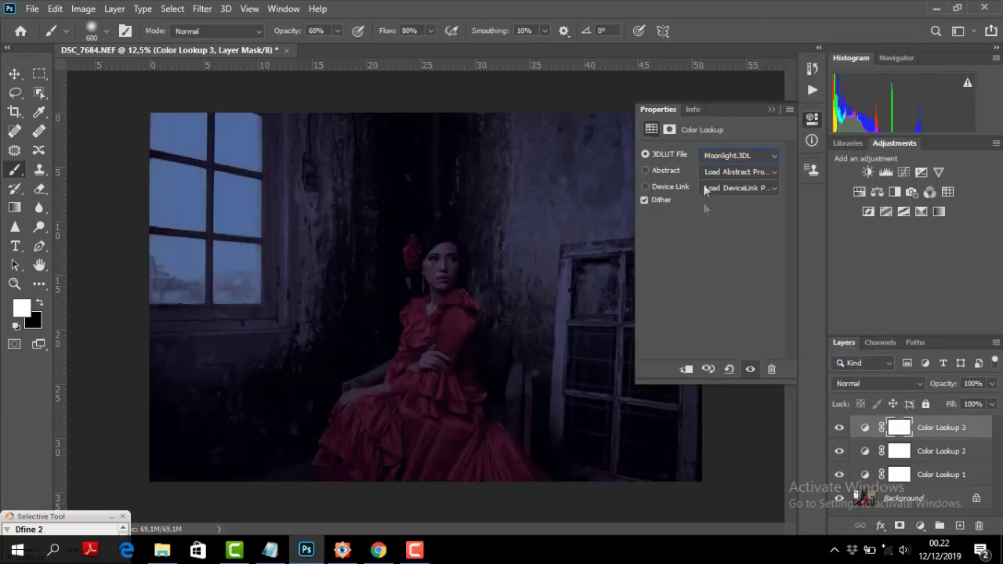
click(776, 158)
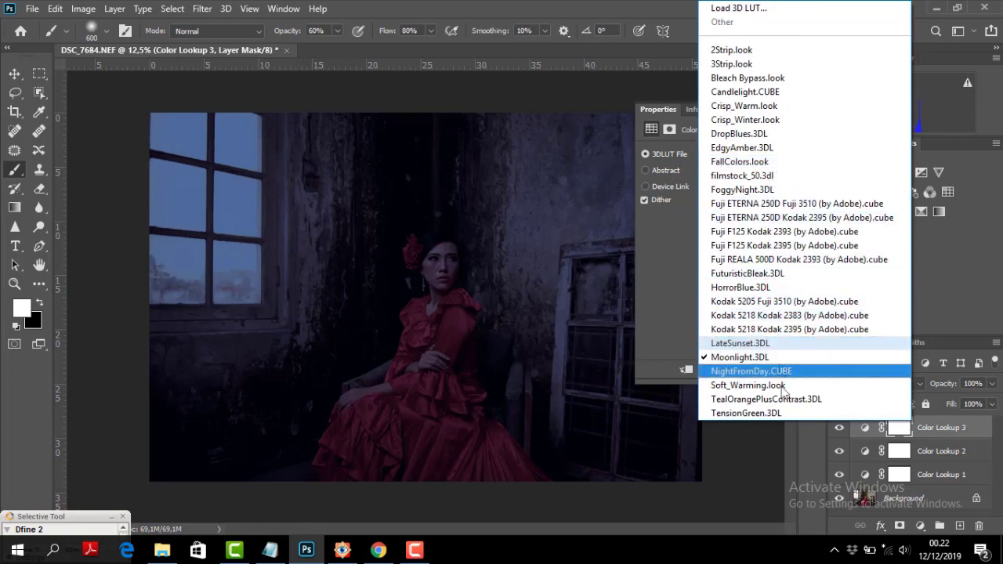
click(784, 412)
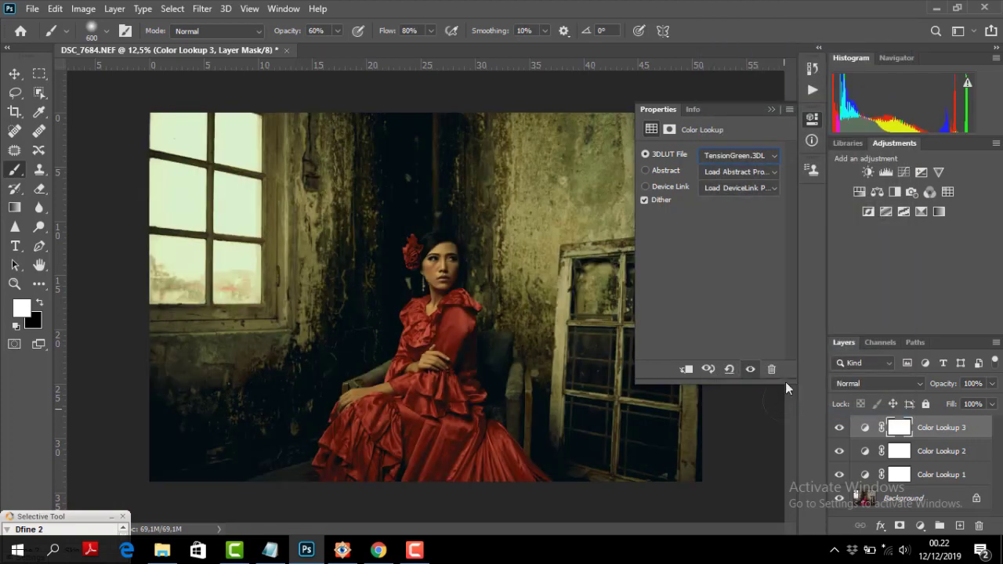
click(776, 155)
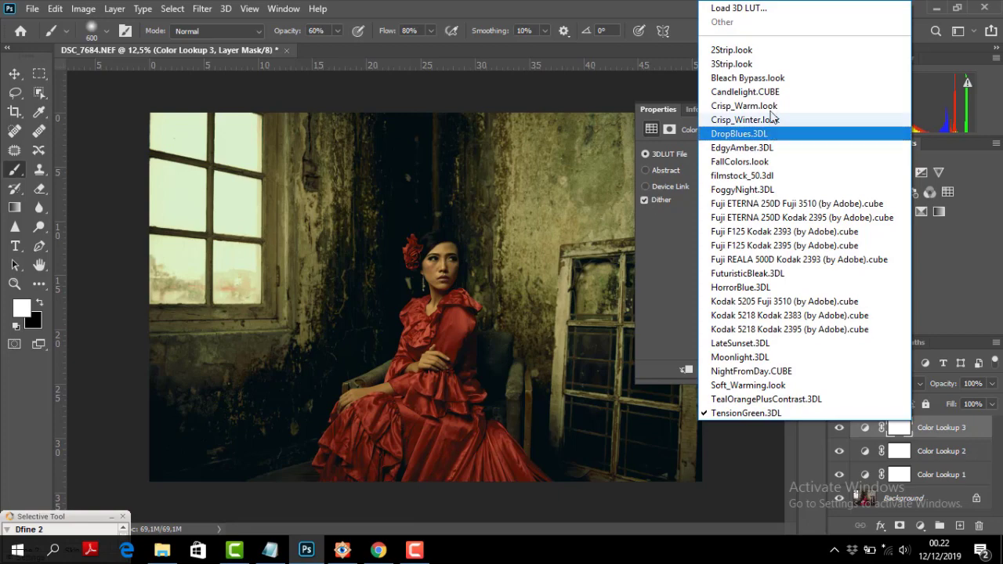
click(755, 63)
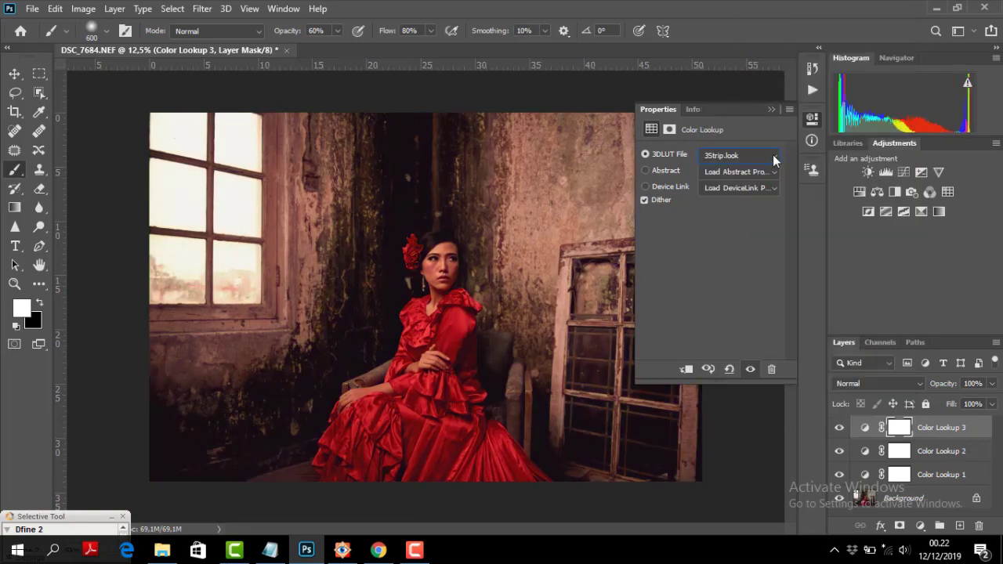
Settle Color Lookup 3 on EdgyAmber.3DL after trying 2Strip.look
click(773, 157)
click(739, 47)
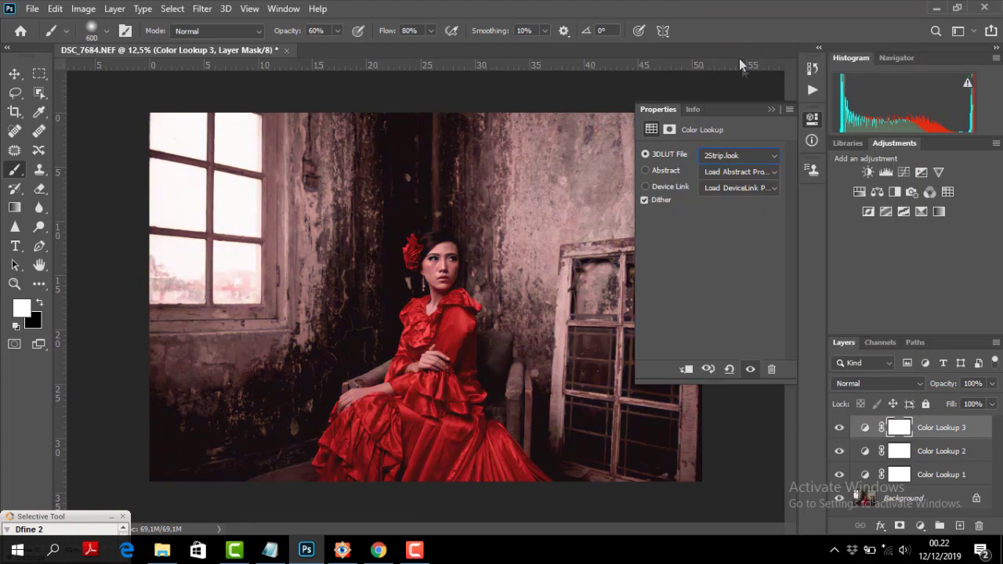
click(773, 156)
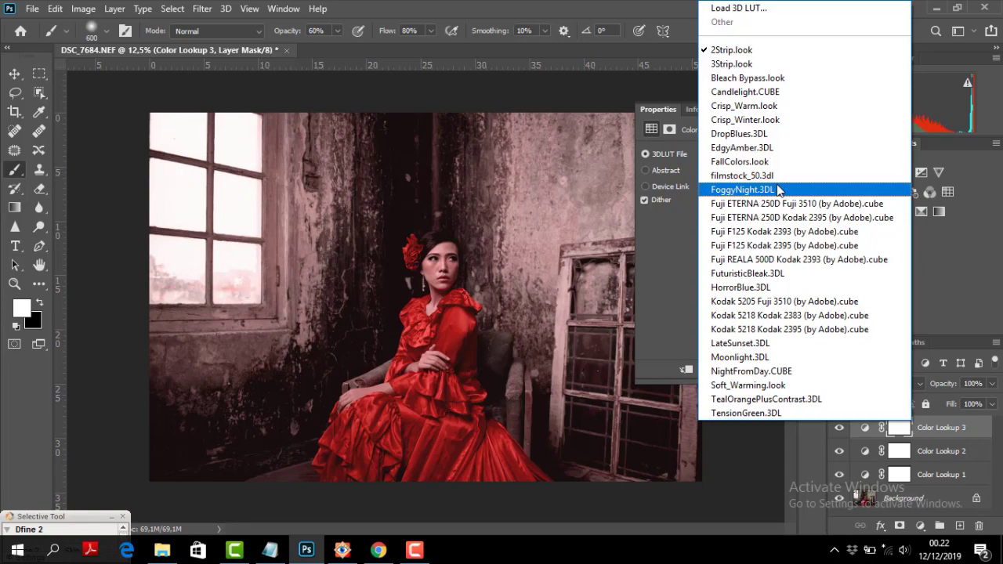
click(774, 149)
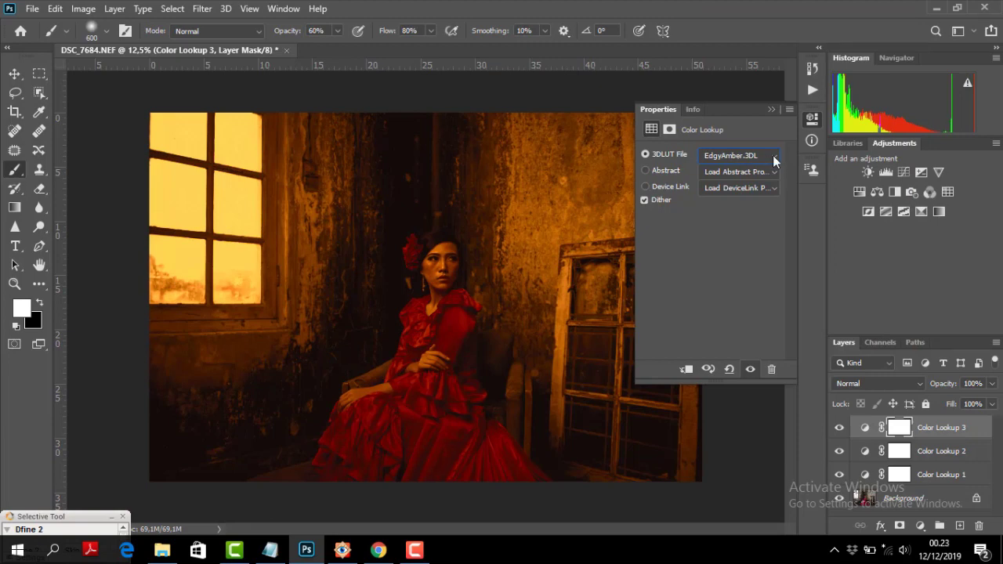
click(775, 161)
click(776, 155)
click(772, 111)
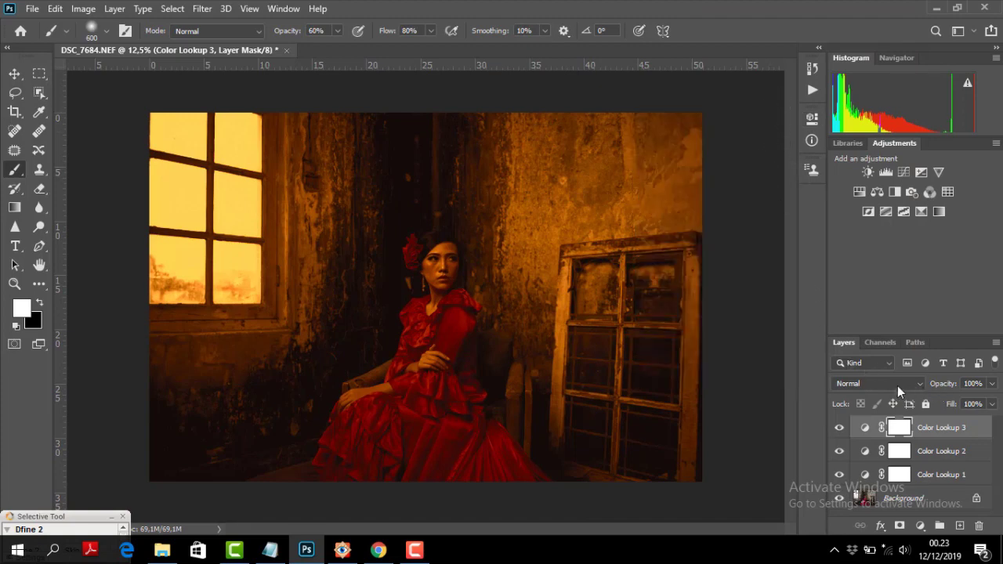
Set Color Lookup 3 to Soft Light blend mode at 33% opacity
click(954, 459)
click(956, 481)
click(950, 435)
click(917, 381)
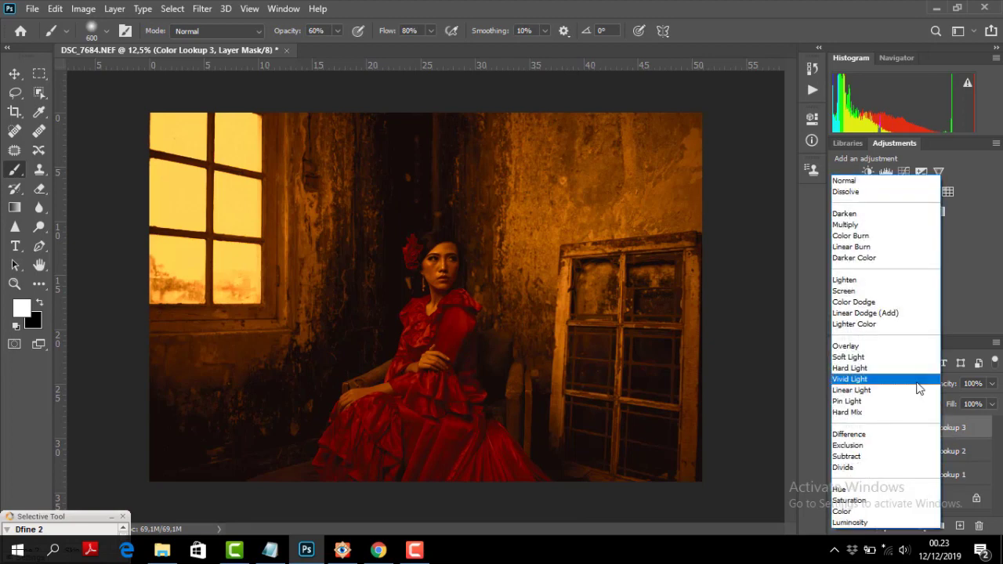
click(866, 357)
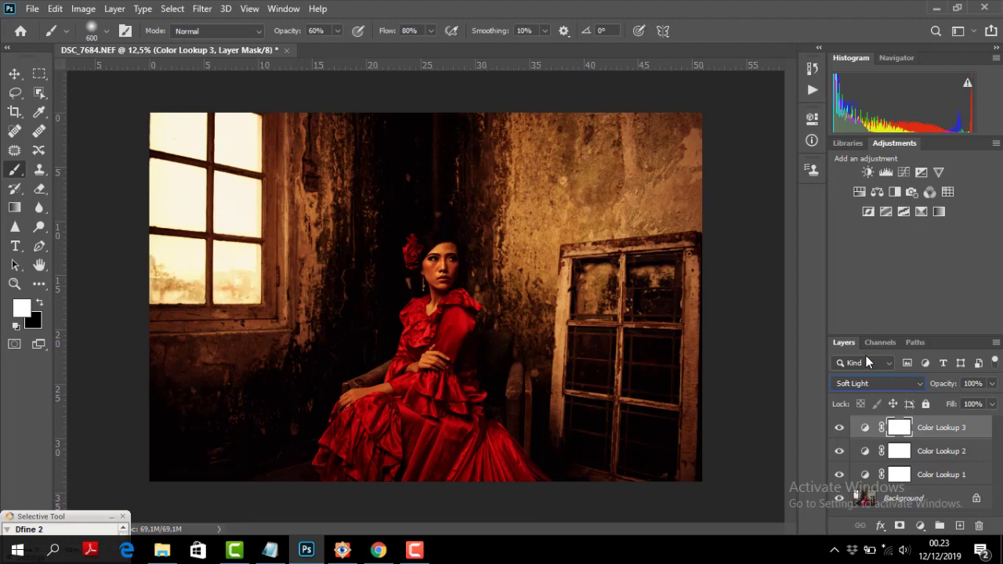
click(992, 384)
drag(994, 402, 958, 402)
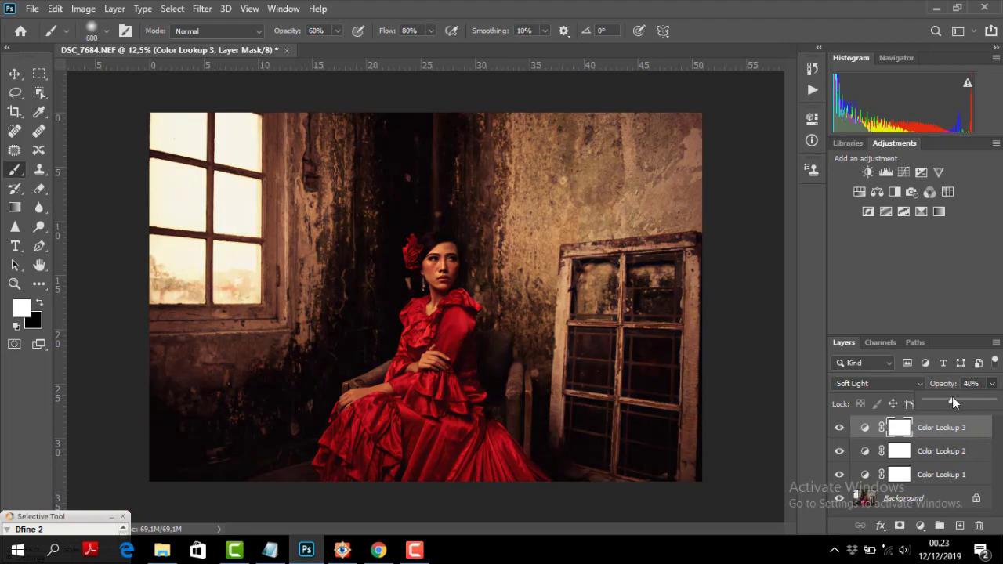
drag(933, 397, 943, 396)
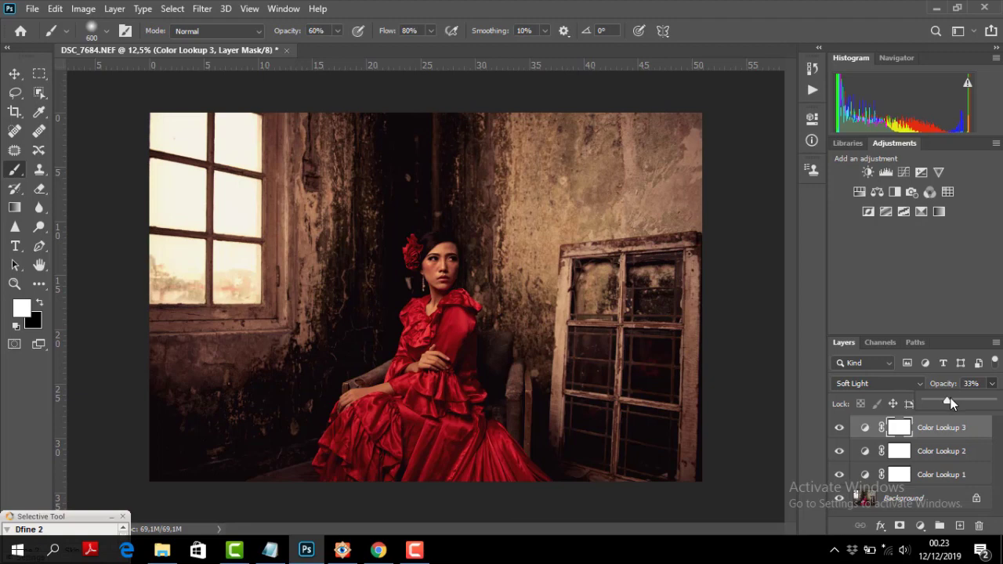
Toggle Color Lookup 2's visibility to compare the grade with and without it
click(950, 455)
click(839, 475)
click(839, 475)
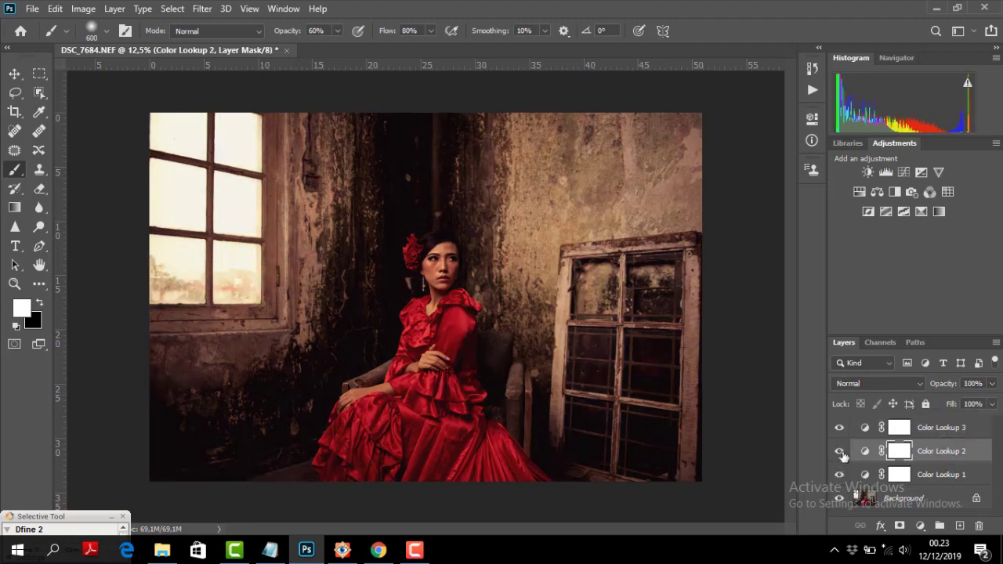
click(840, 452)
click(840, 452)
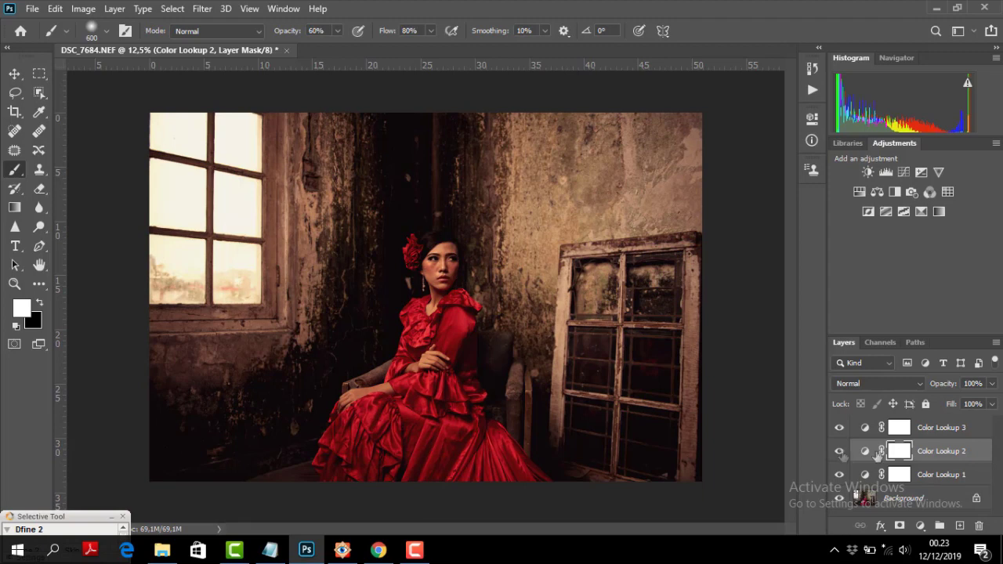
click(949, 451)
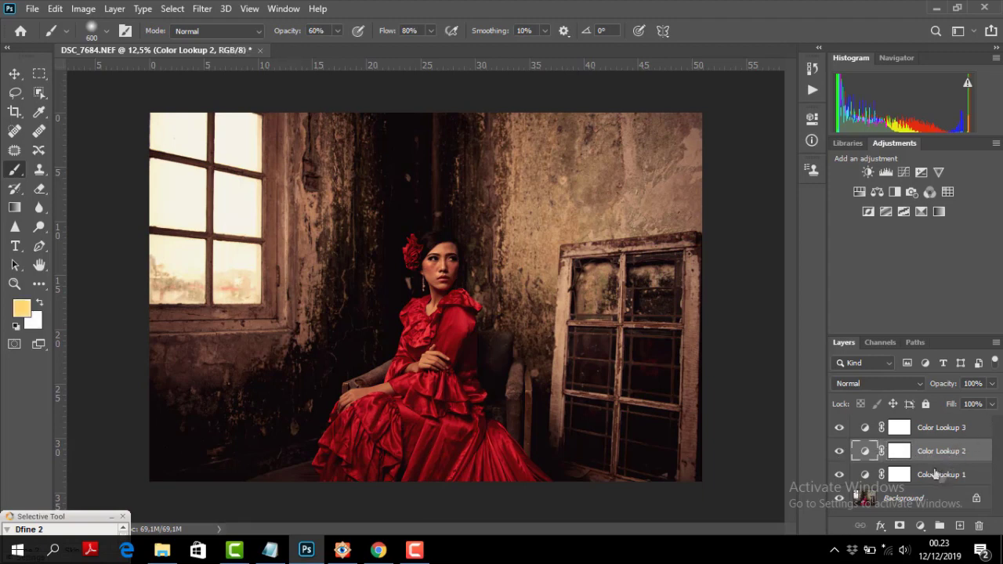
click(901, 452)
Set Color Lookup 2's opacity to 76%
click(992, 383)
drag(994, 402, 970, 403)
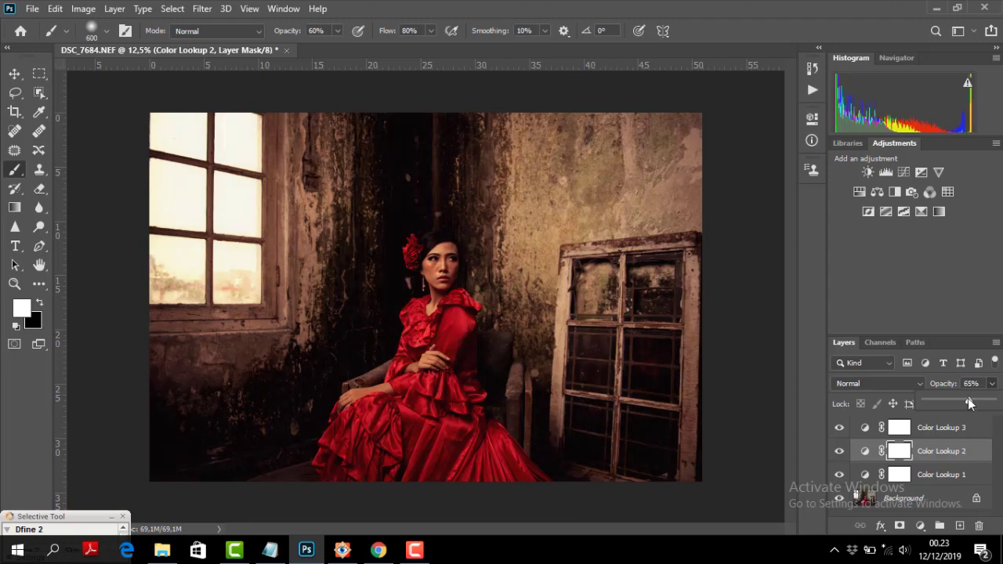
click(944, 434)
click(963, 448)
click(992, 383)
drag(967, 400, 977, 400)
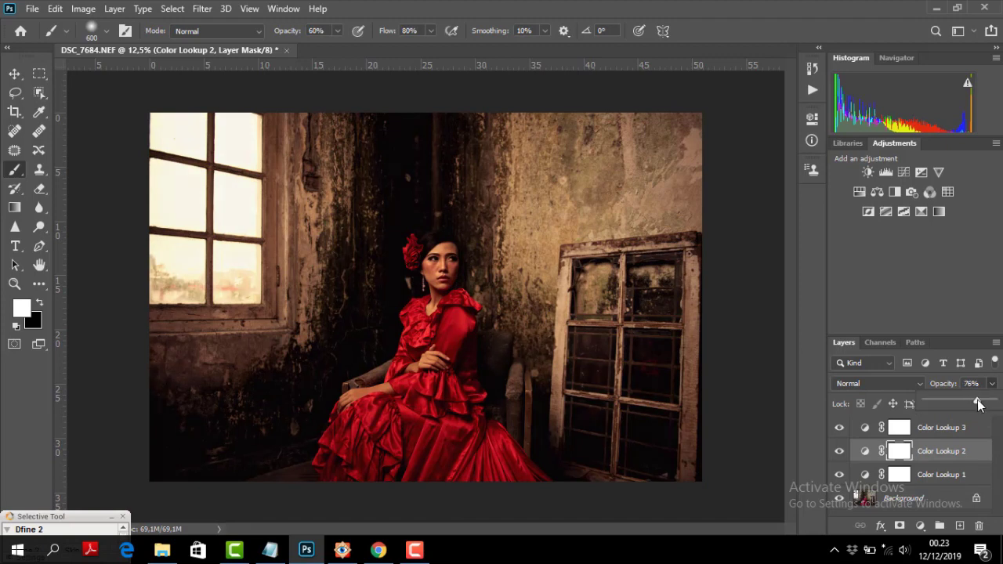
Review the three lookup layers and zoom in on the woman's face, then back out
click(931, 429)
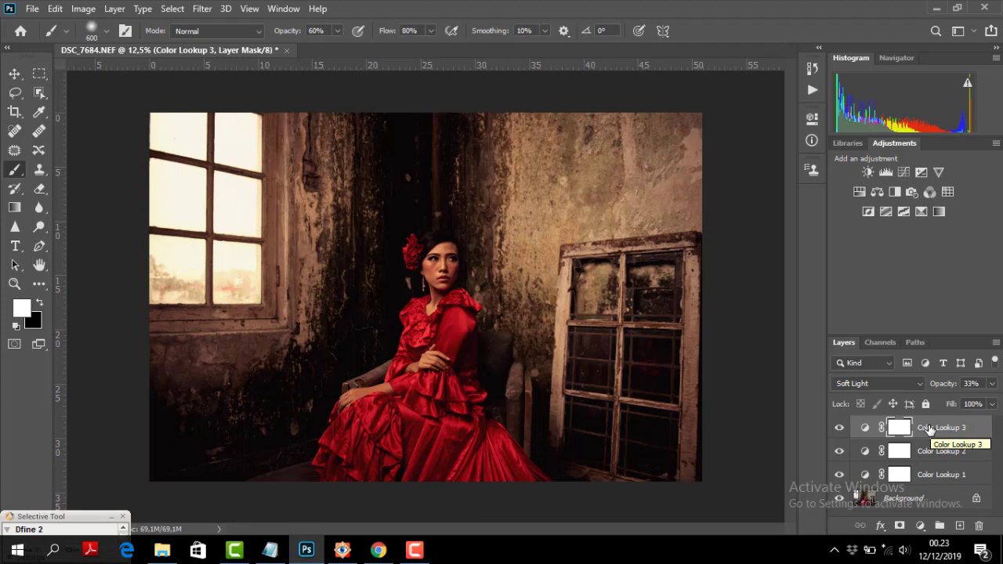
click(939, 460)
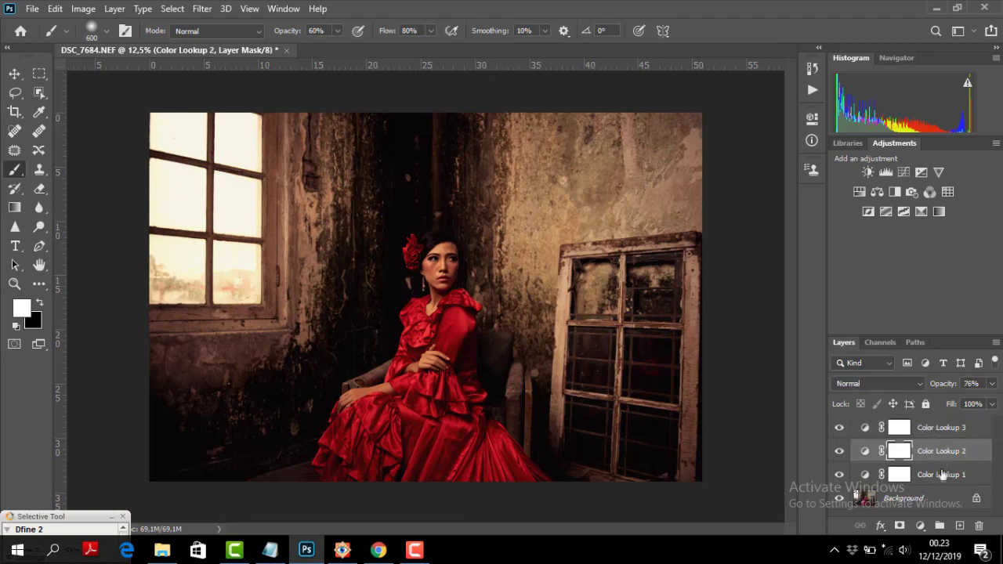
click(942, 475)
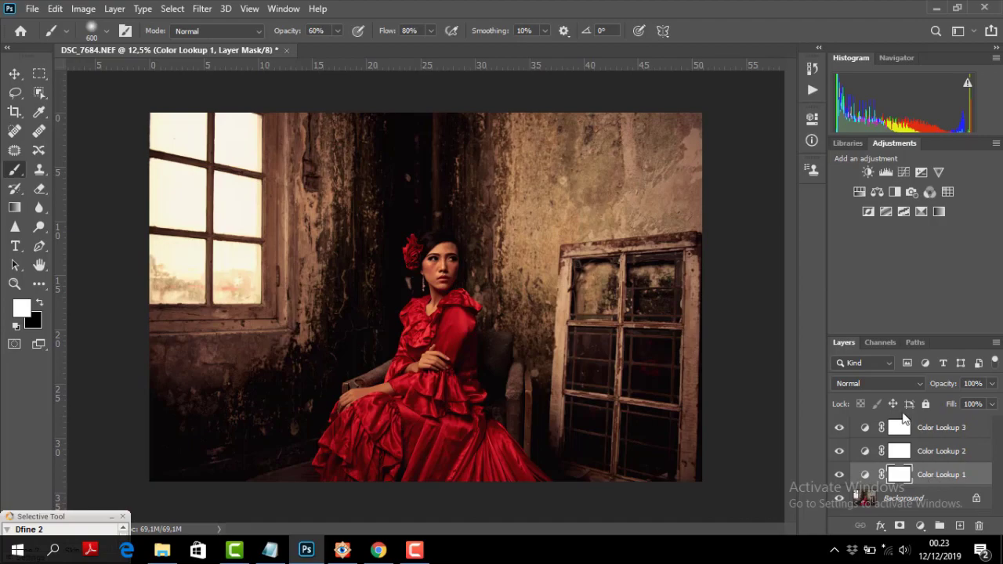
ctrl+click(452, 281)
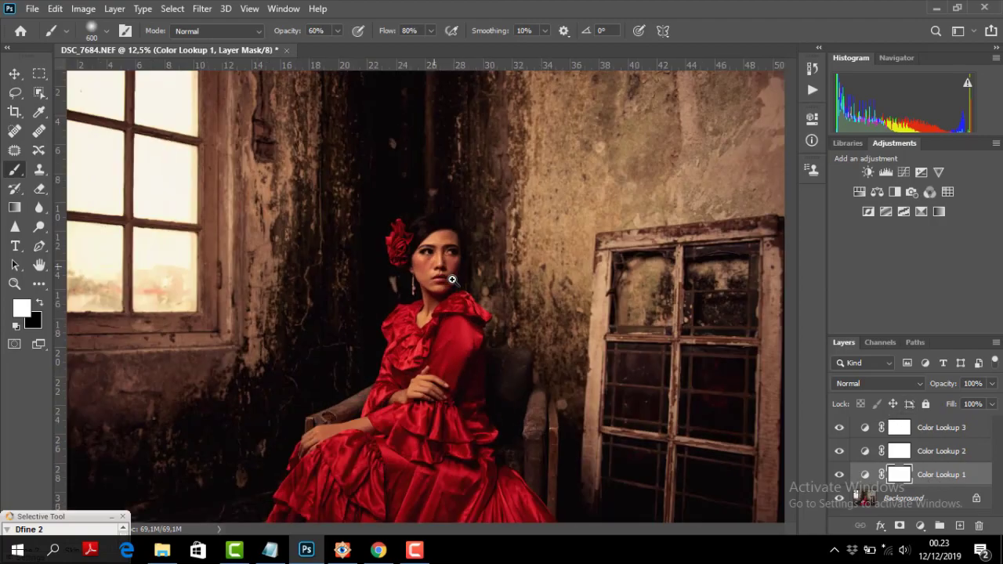
ctrl+alt+click(531, 292)
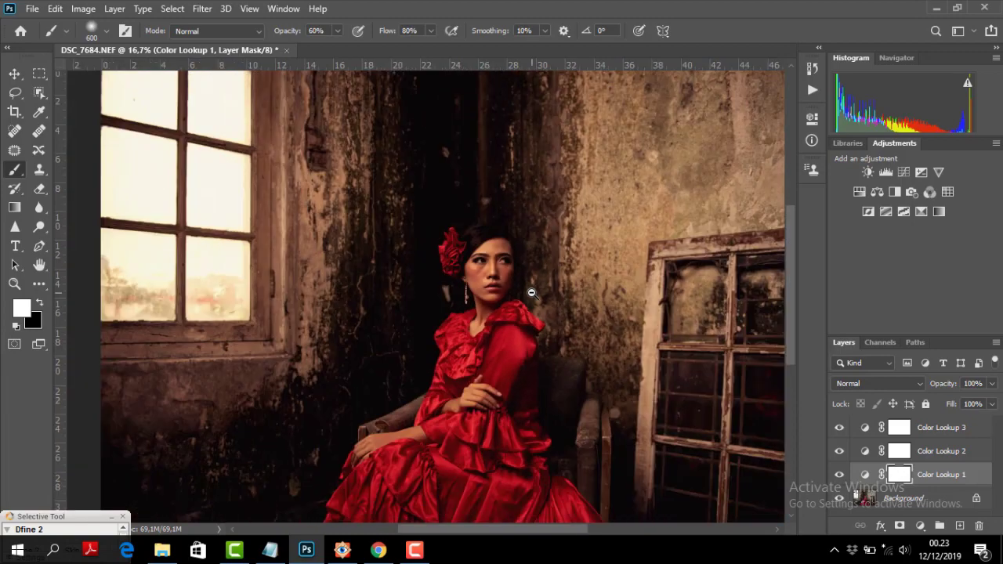
ctrl+alt+click(531, 292)
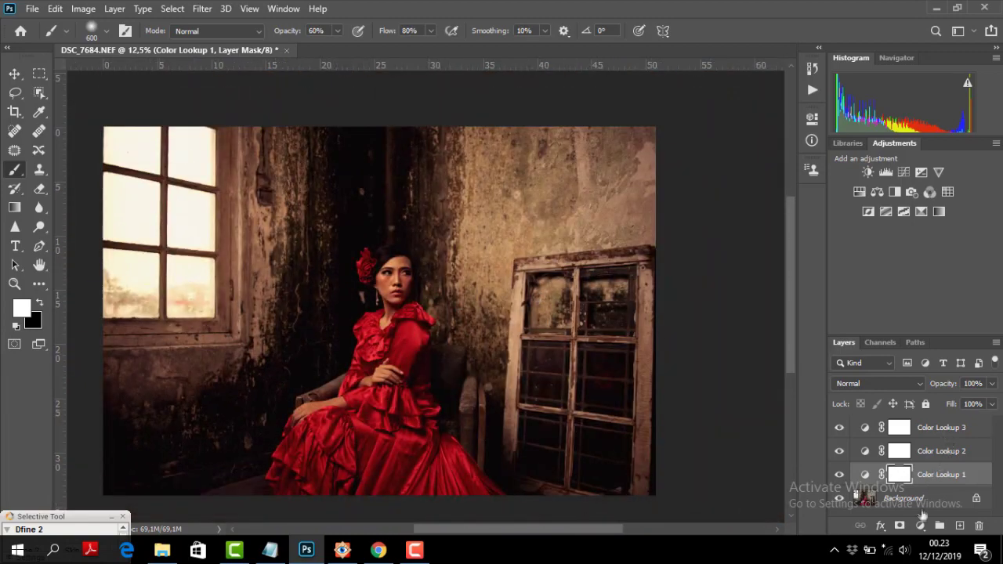
click(922, 525)
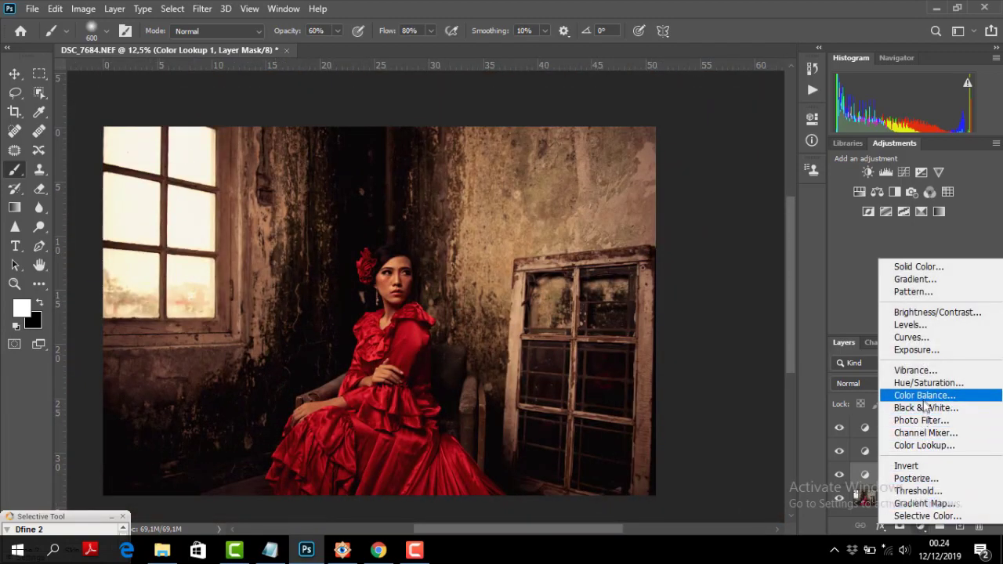
Add a Color Balance layer with midtones Cyan/Red -40, Magenta/Green -24, Yellow/Blue -6
click(923, 397)
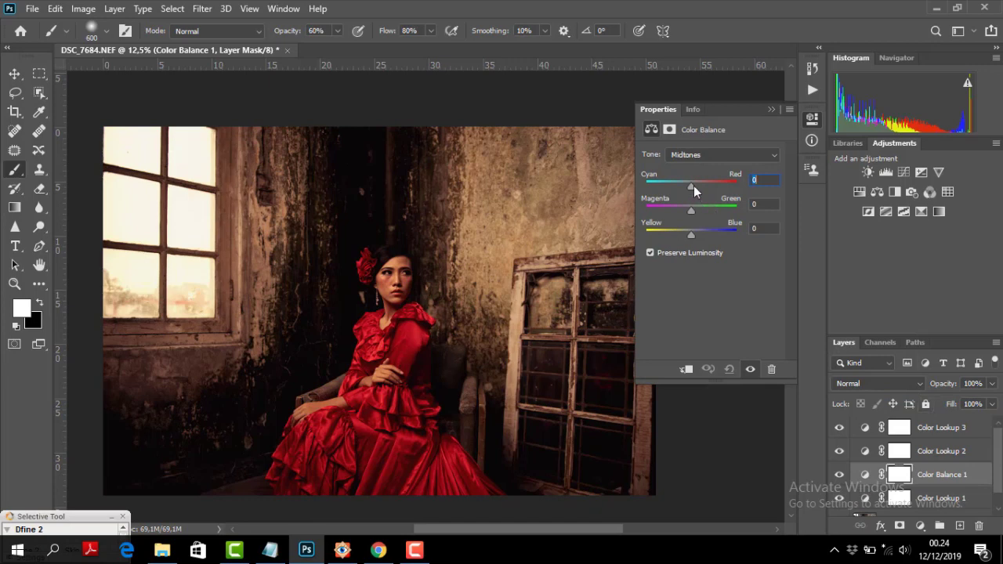
mouse_move(691, 188)
mouse_down()
mouse_move(671, 183)
mouse_move(751, 182)
mouse_move(673, 183)
mouse_up()
mouse_move(690, 233)
mouse_down()
mouse_move(713, 239)
mouse_move(690, 239)
mouse_up()
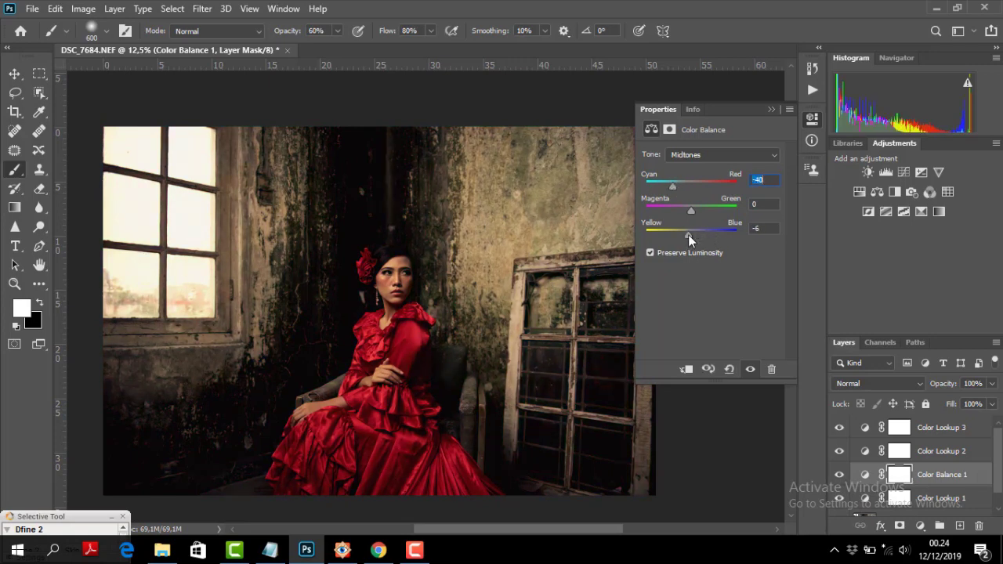
mouse_move(692, 211)
mouse_down()
mouse_move(680, 210)
mouse_move(696, 210)
mouse_up()
drag(697, 210, 680, 210)
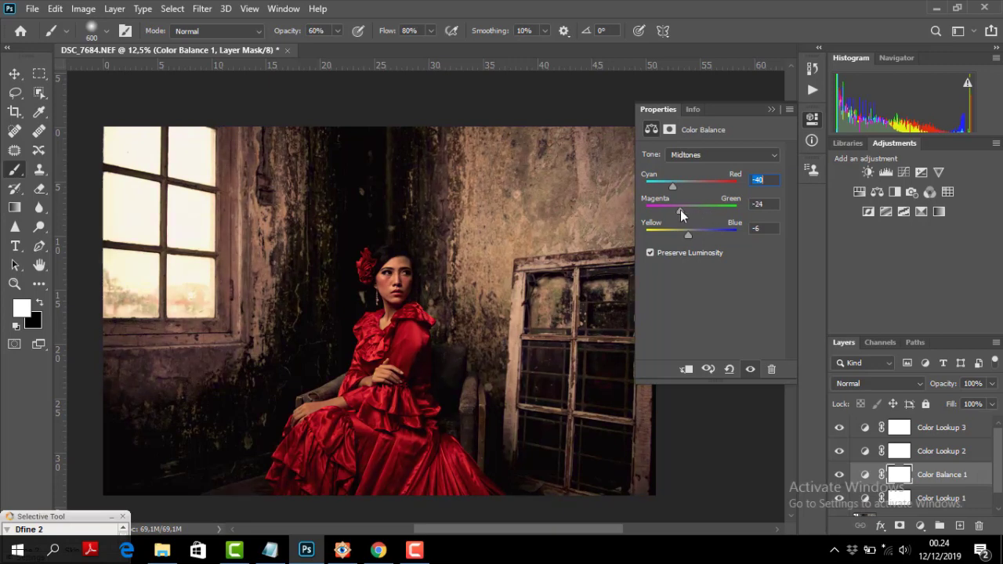
click(737, 154)
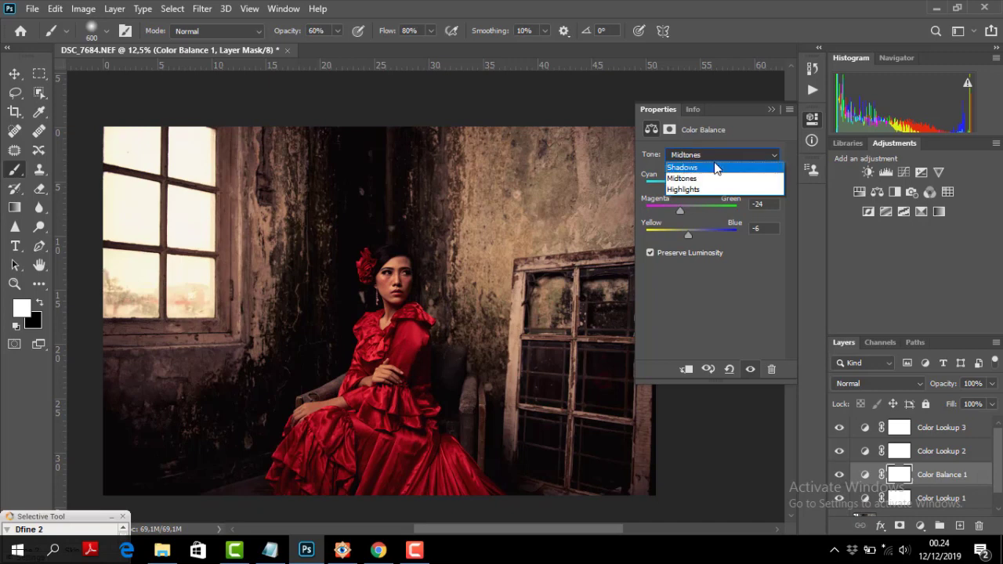
Set Color Balance 1 shadows to Cyan/Red -7, Magenta/Green +2, Yellow/Blue -33
click(714, 167)
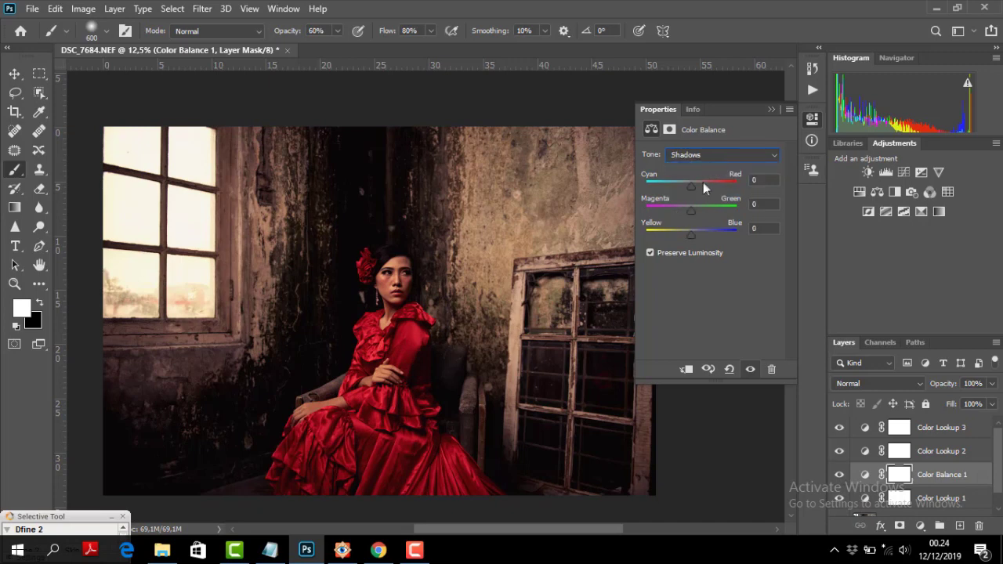
drag(691, 181, 715, 185)
mouse_move(715, 186)
mouse_down()
mouse_move(674, 186)
mouse_move(687, 181)
mouse_up()
click(691, 231)
mouse_move(689, 233)
mouse_down()
mouse_move(676, 232)
mouse_move(692, 208)
mouse_up()
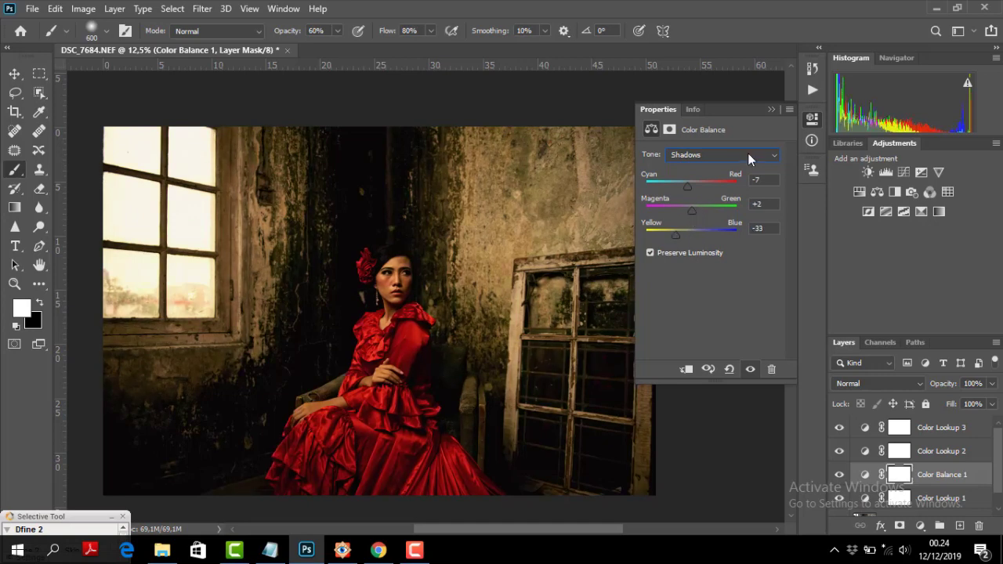
Set Color Balance 1 highlights to +7, -24, +9 and collapse the Properties panel
click(747, 155)
click(721, 193)
drag(697, 235, 662, 234)
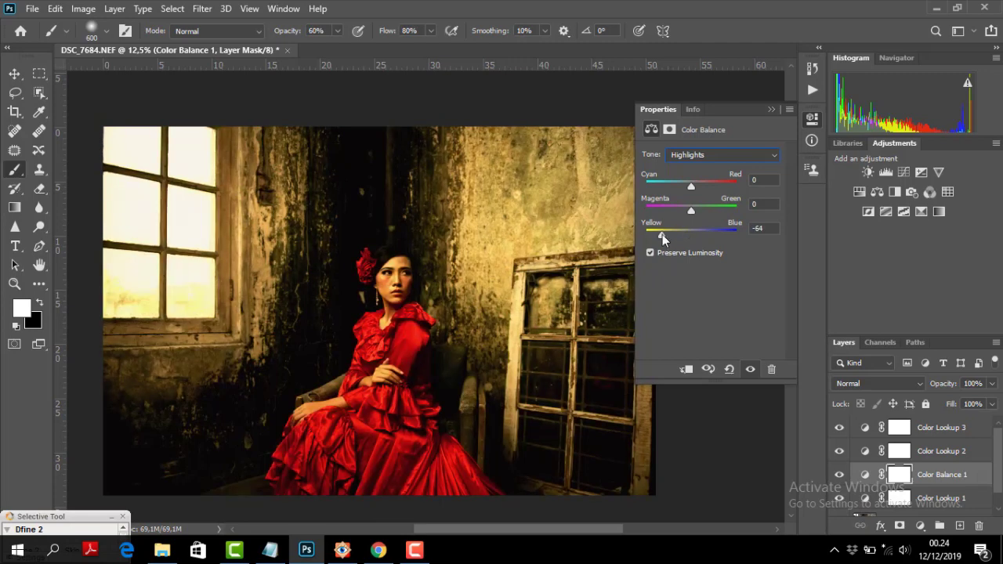
drag(663, 234, 694, 235)
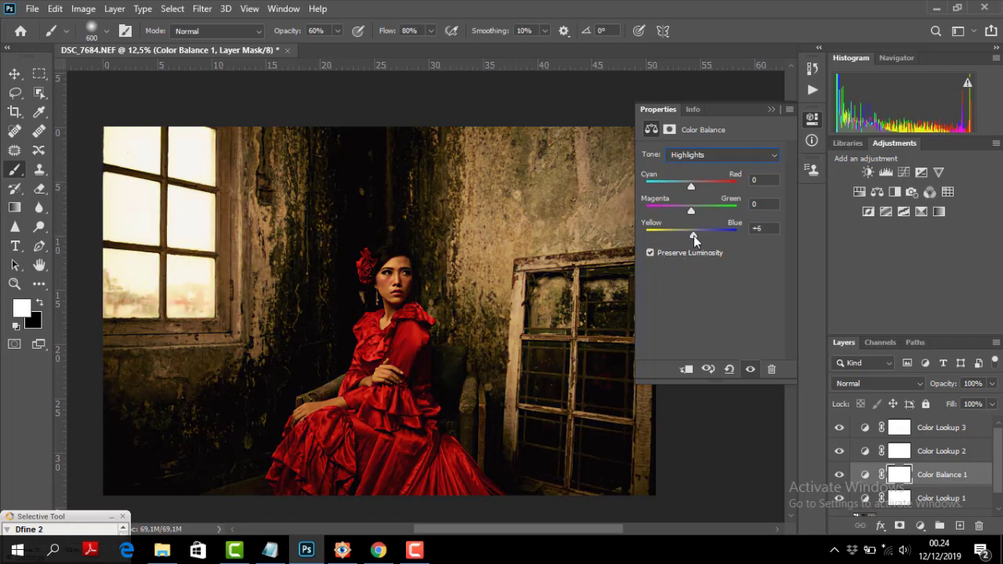
mouse_move(692, 186)
mouse_down()
mouse_move(720, 186)
mouse_move(694, 181)
mouse_move(722, 212)
mouse_move(679, 211)
mouse_up()
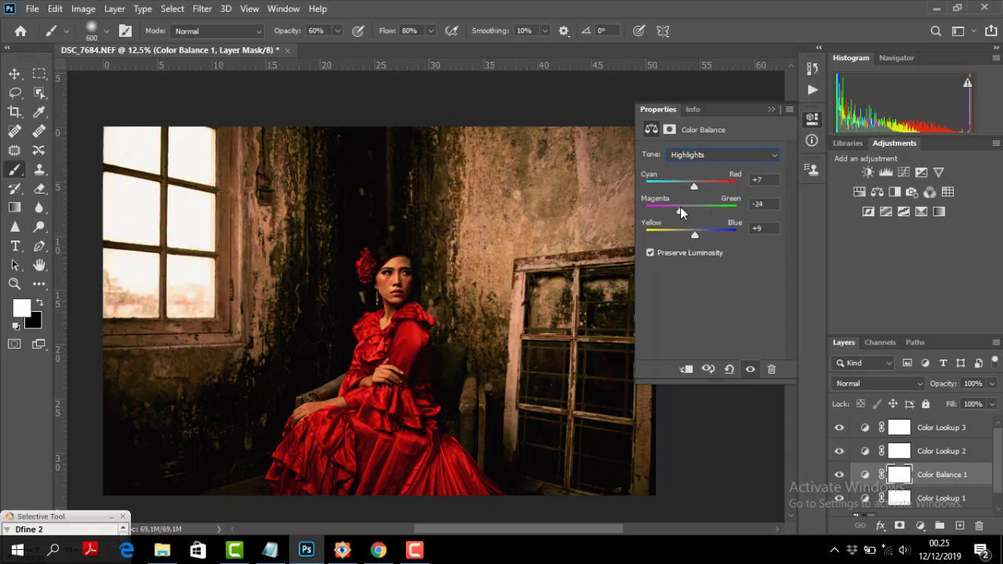
click(771, 110)
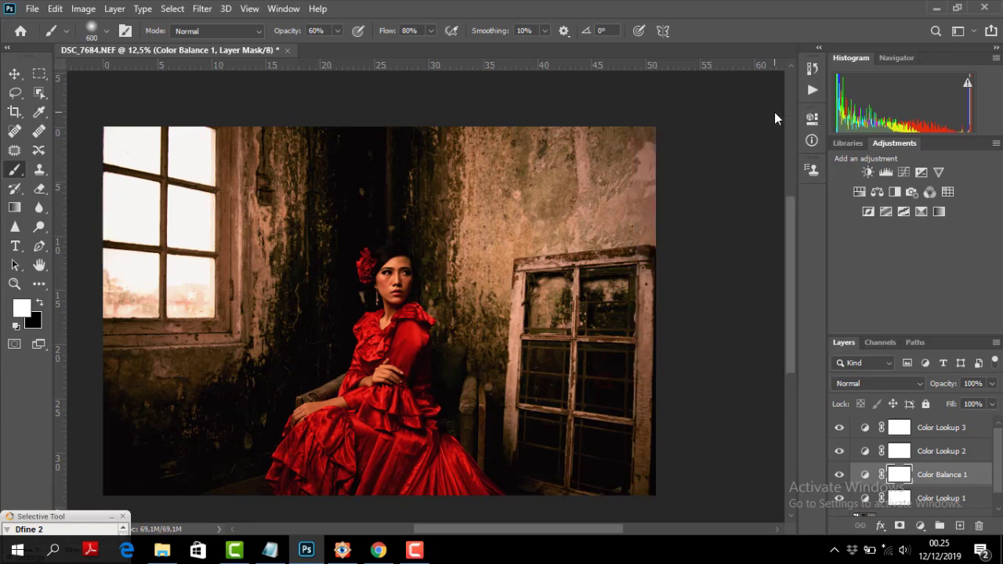
Move Color Balance 1 above Color Lookup 3 to the top of the layer stack
drag(957, 478, 952, 423)
scroll(419, 308, up, 1)
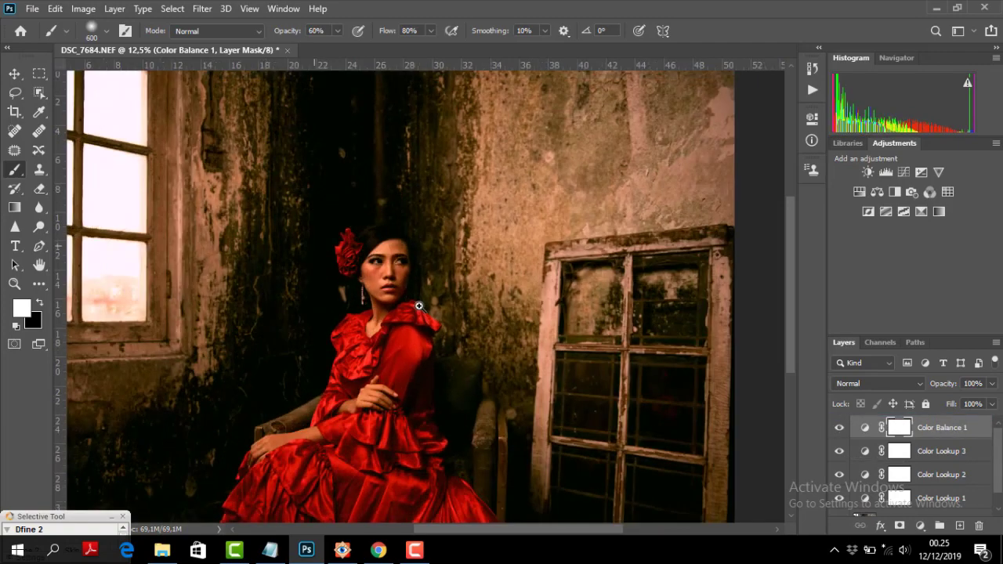
scroll(419, 305, up, 2)
scroll(425, 292, up, 1)
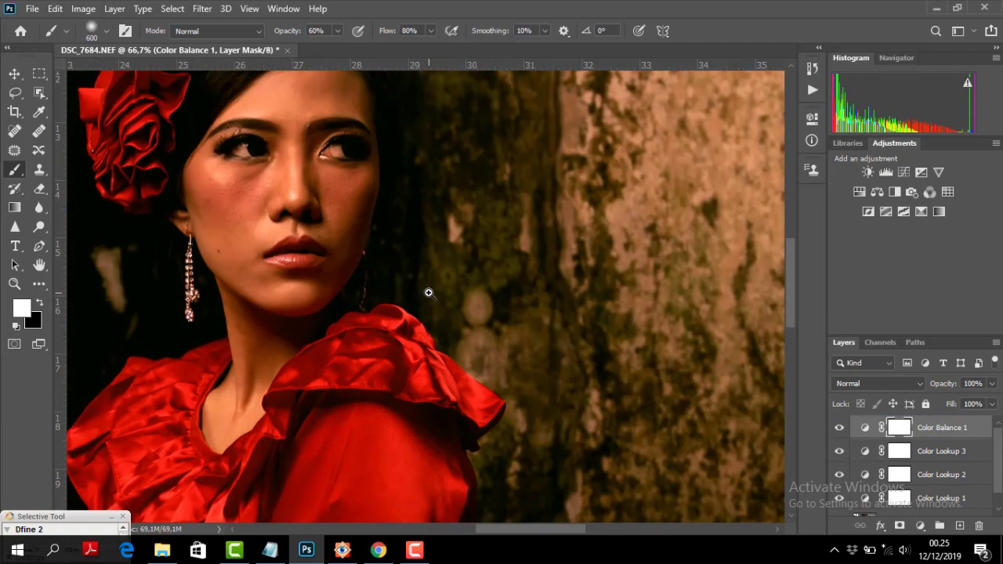
scroll(431, 293, up, 1)
Zoom in and out across the portrait to check the warmer grade
scroll(430, 293, down, 3)
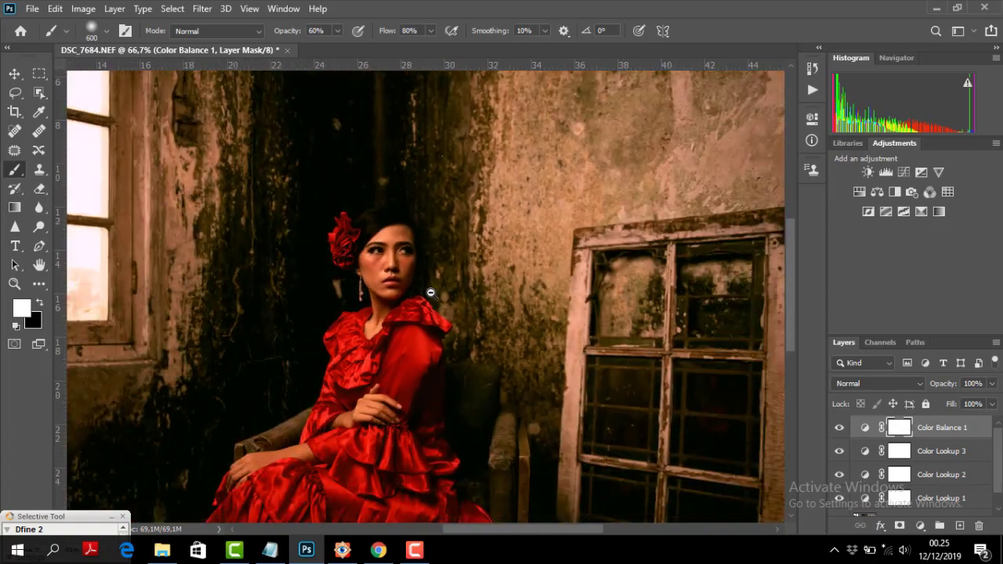
scroll(430, 288, down, 2)
scroll(415, 291, down, 1)
scroll(398, 297, up, 1)
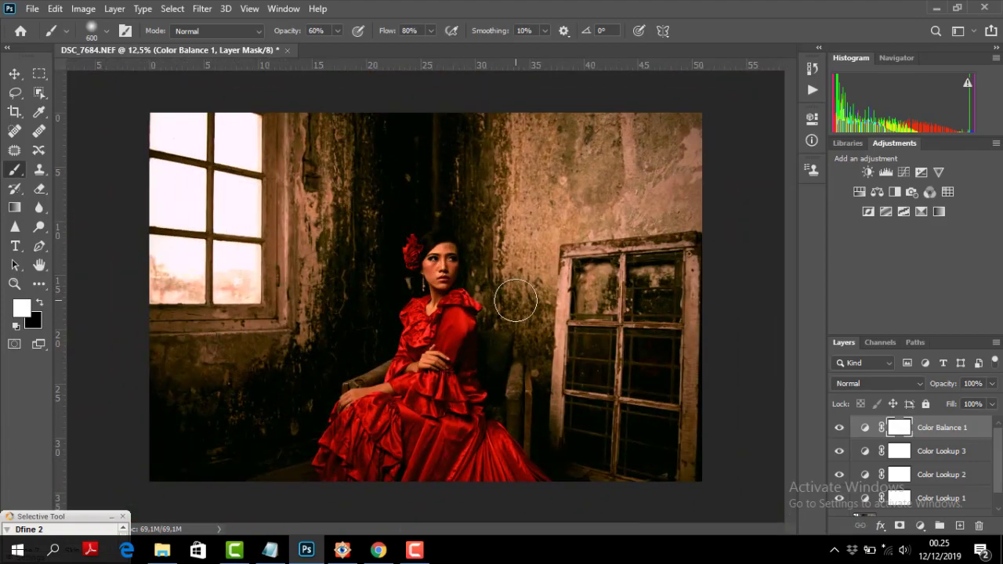
scroll(1000, 454, down, 1)
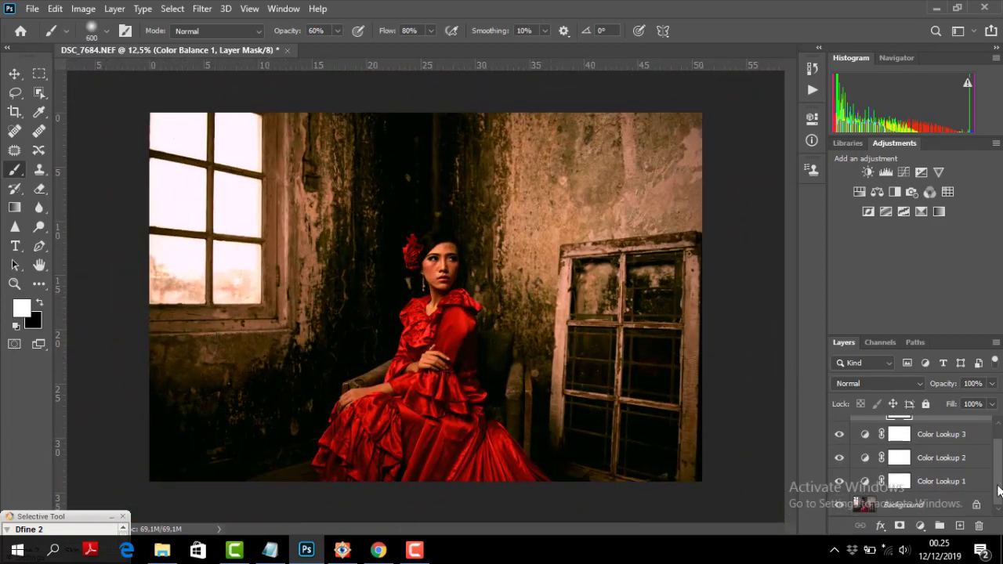
scroll(997, 451, up, 1)
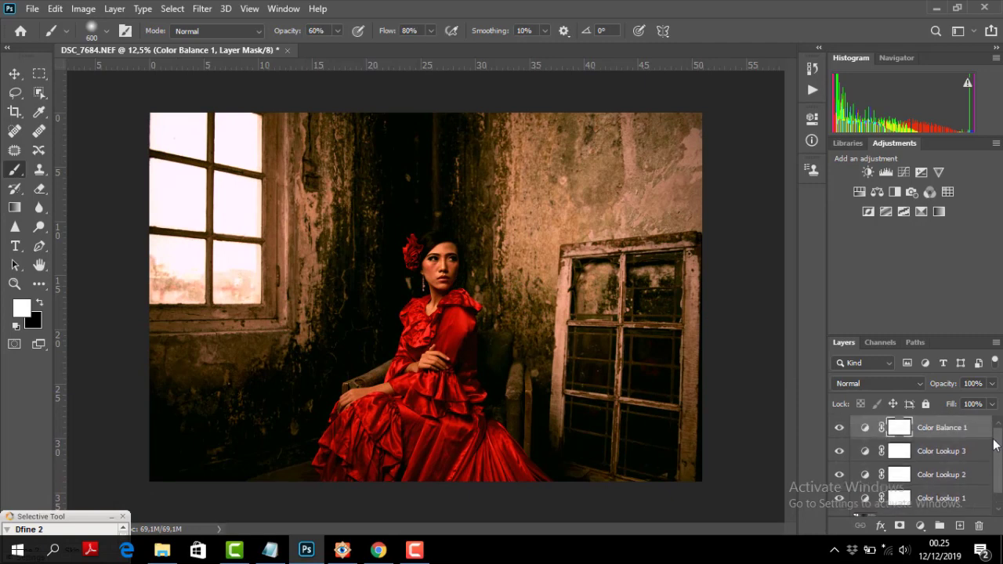
mouse_move(993, 445)
mouse_down()
mouse_move(993, 479)
mouse_move(999, 449)
mouse_up()
click(921, 526)
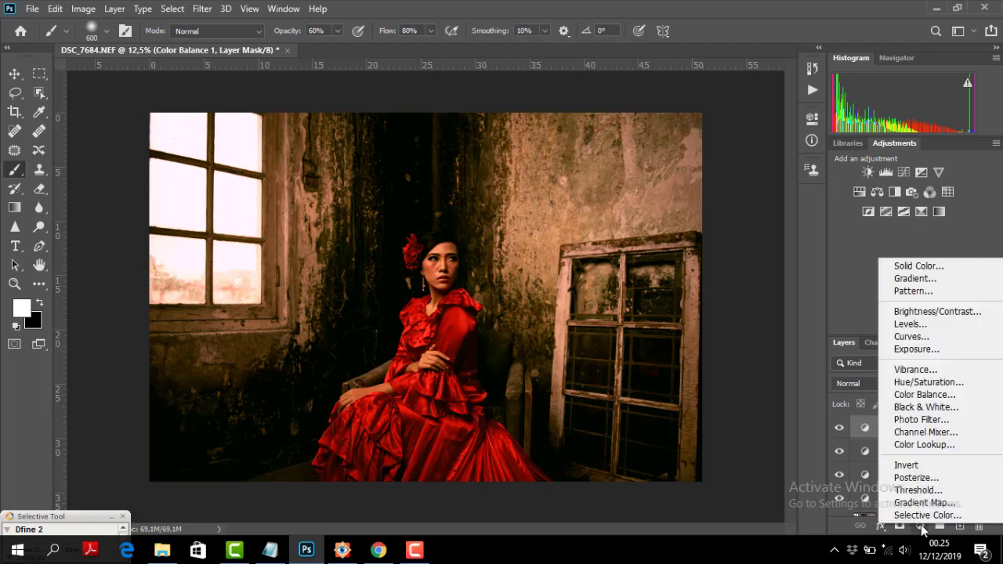
Add a Color Balance 2 layer and shift its midtones toward cyan, green and blue
click(952, 395)
drag(691, 236, 713, 251)
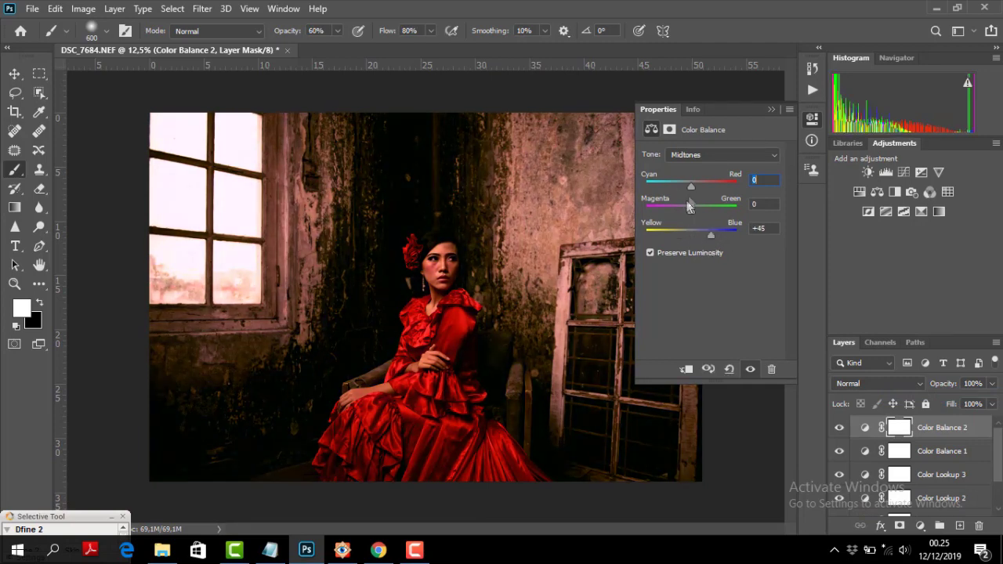
mouse_move(710, 188)
mouse_down()
mouse_move(736, 186)
mouse_move(646, 182)
mouse_move(663, 183)
mouse_up()
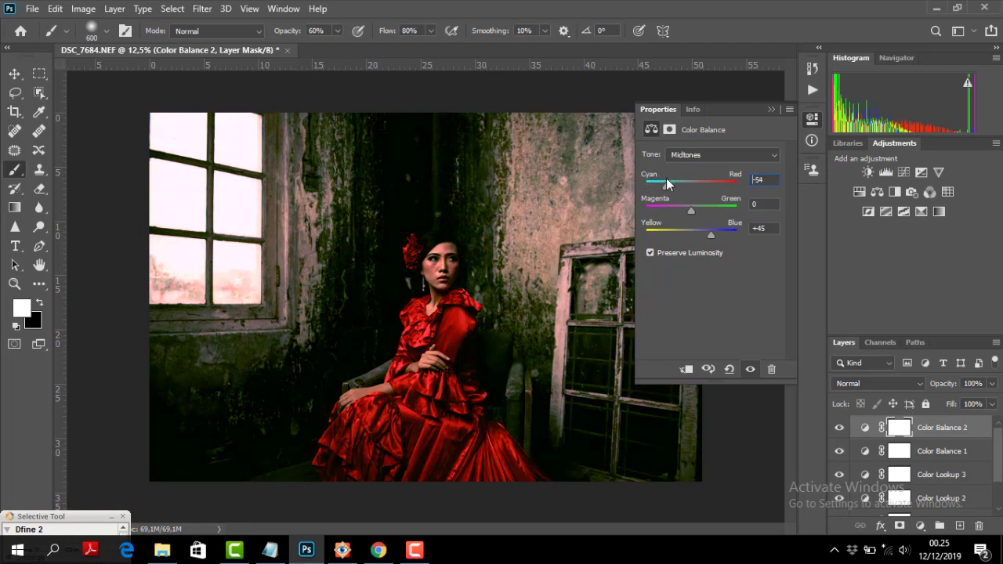
mouse_move(691, 210)
mouse_down()
mouse_move(716, 209)
mouse_move(696, 211)
mouse_up()
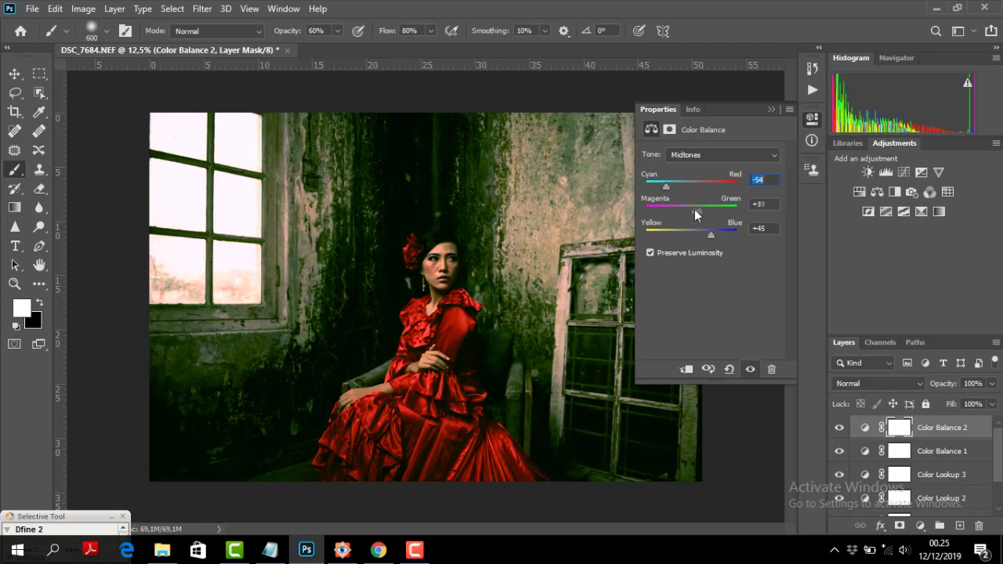
Set Color Balance 2 shadows to Cyan/Red -35, Magenta/Green -12, Yellow/Blue -30
click(758, 157)
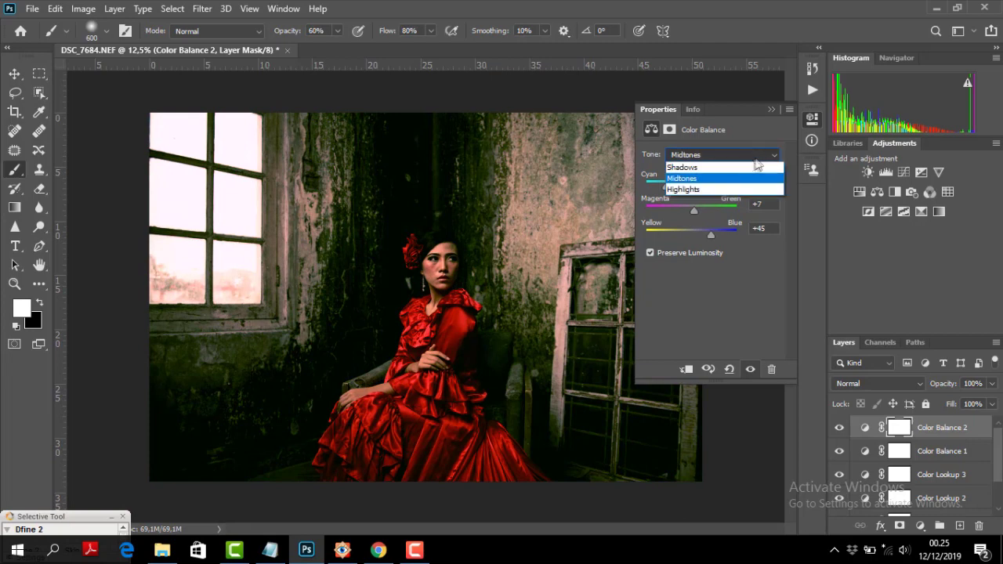
click(705, 167)
drag(703, 184, 673, 182)
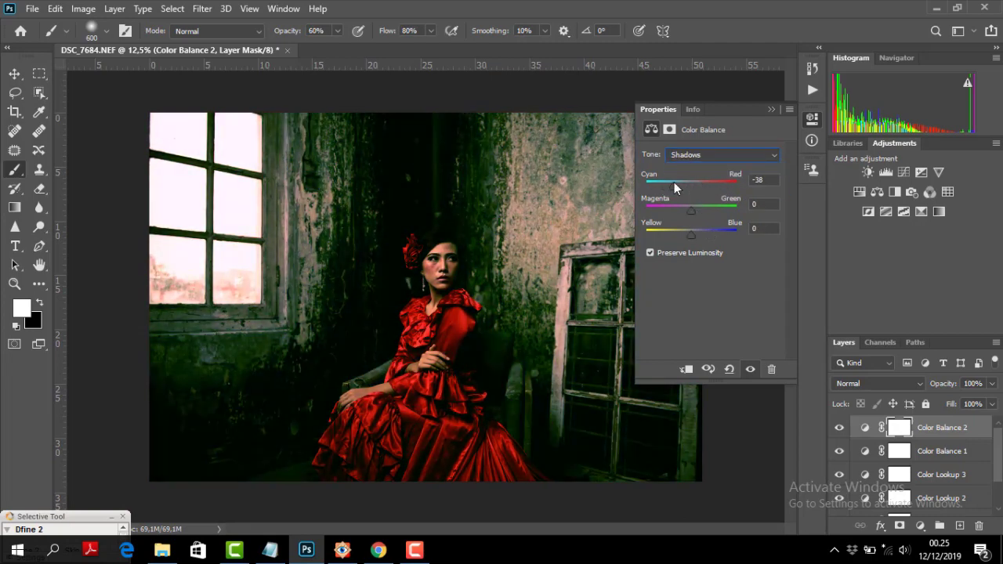
mouse_move(691, 234)
mouse_down()
mouse_move(711, 236)
mouse_move(680, 235)
mouse_move(687, 210)
mouse_move(664, 185)
mouse_move(686, 214)
mouse_up()
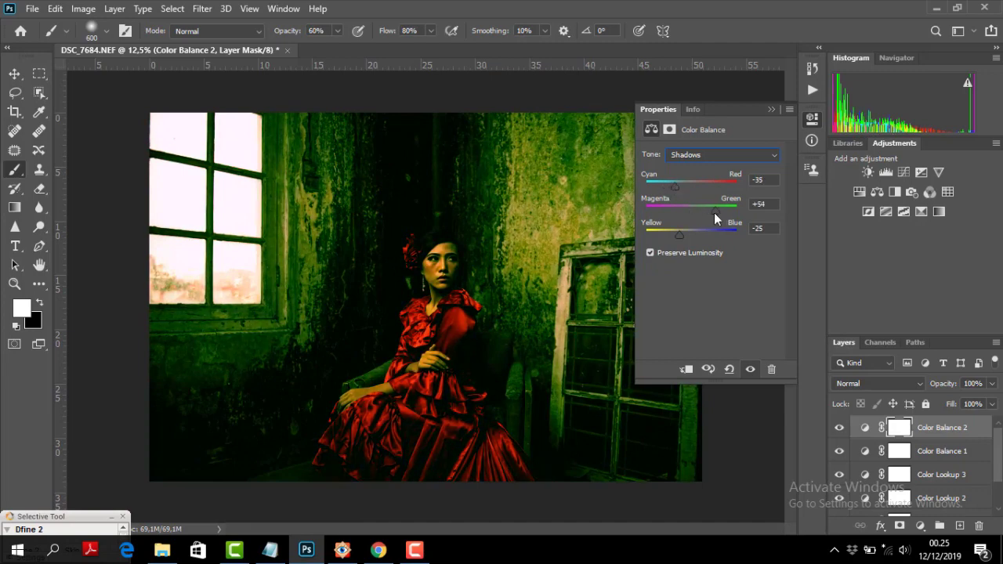
drag(703, 236, 677, 236)
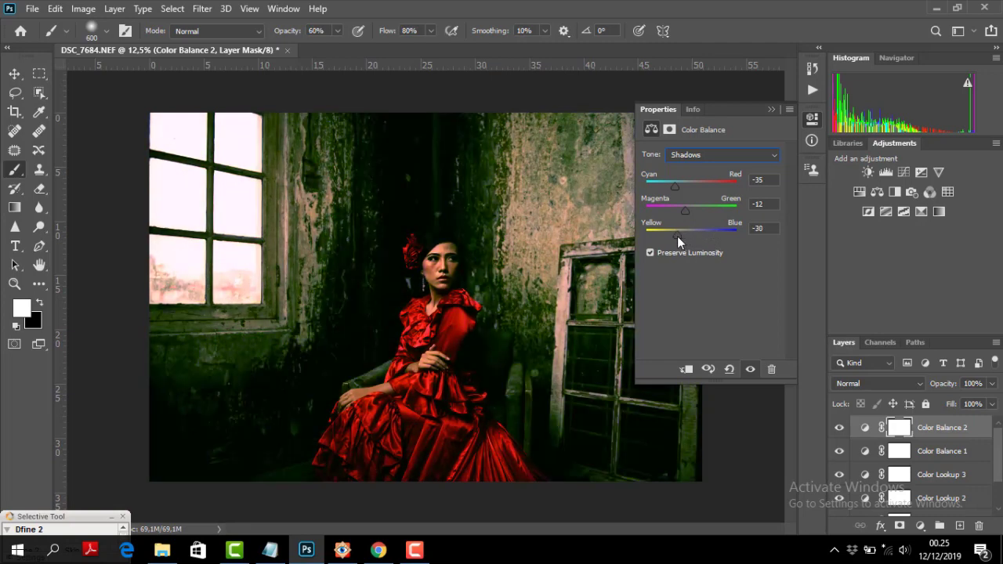
click(770, 110)
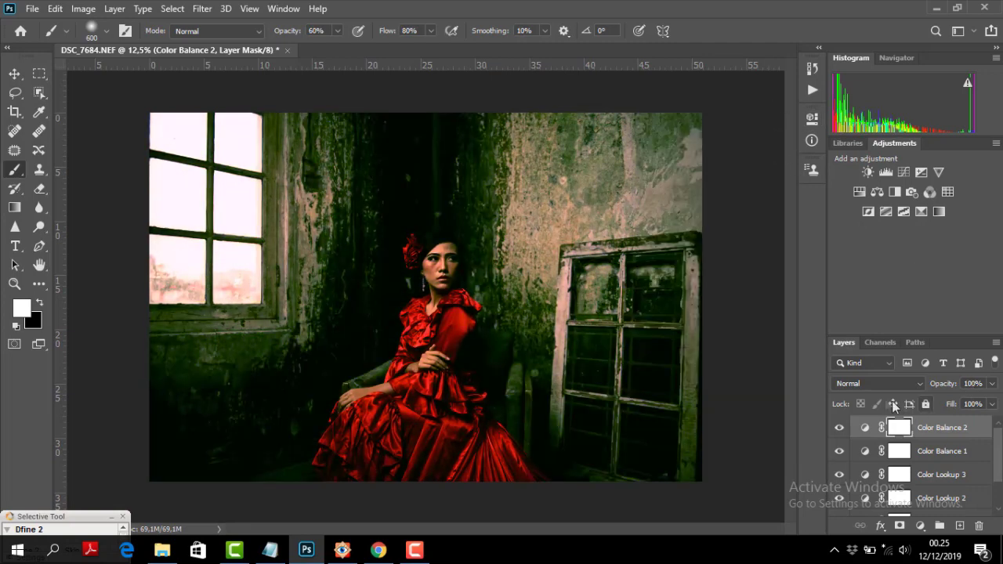
click(990, 403)
Lower Color Balance 2's opacity to 25% and zoom around to inspect the faint cool tint
mouse_move(988, 403)
mouse_down()
mouse_move(927, 402)
mouse_move(941, 399)
mouse_up()
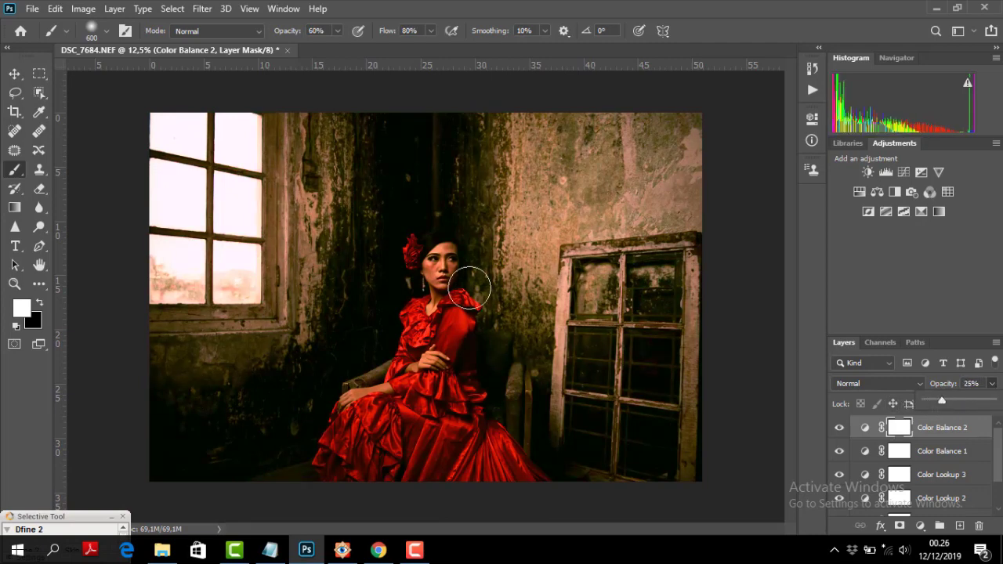
scroll(442, 302, down, 1)
scroll(442, 301, up, 3)
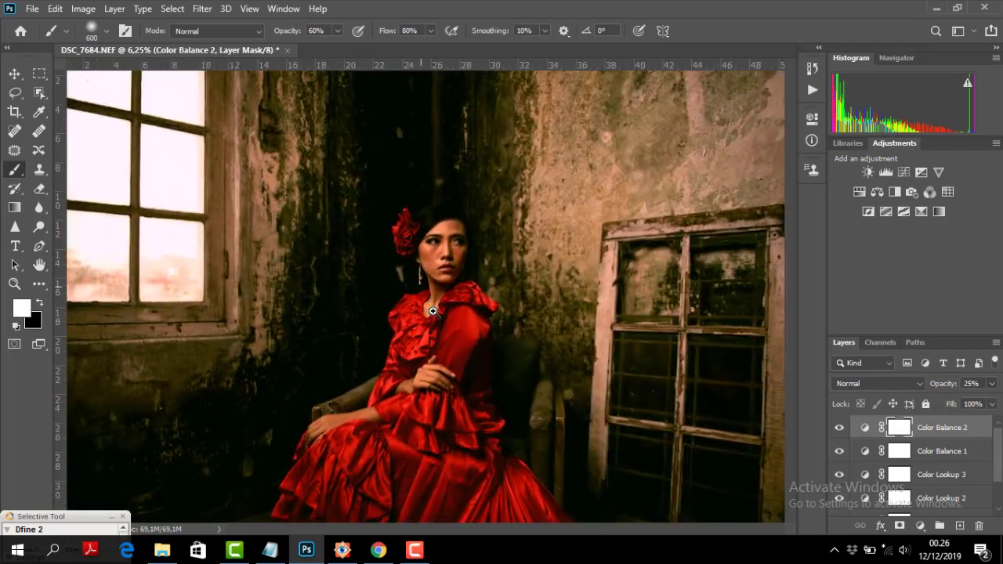
scroll(478, 313, down, 2)
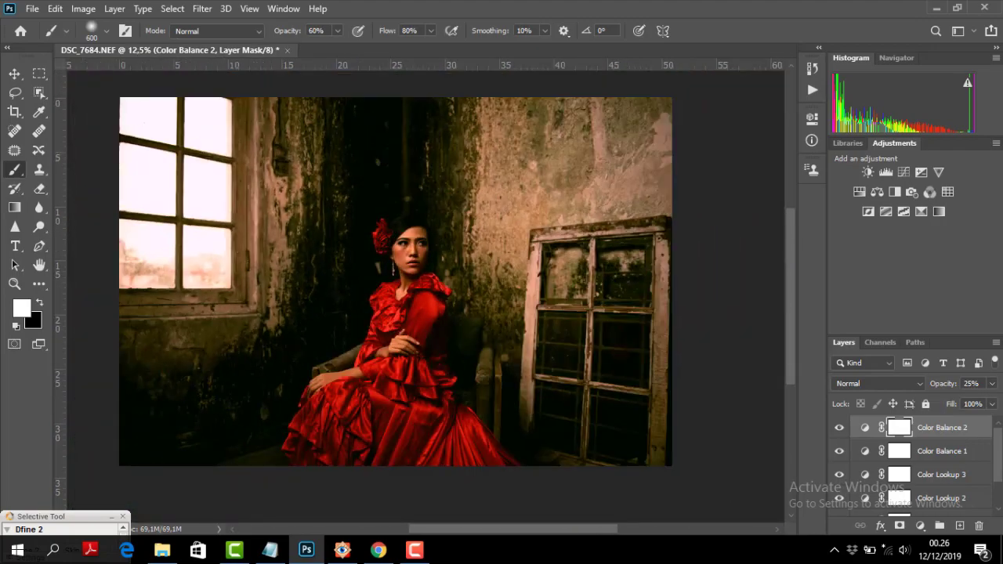
scroll(1000, 453, down, 2)
scroll(1000, 463, down, 1)
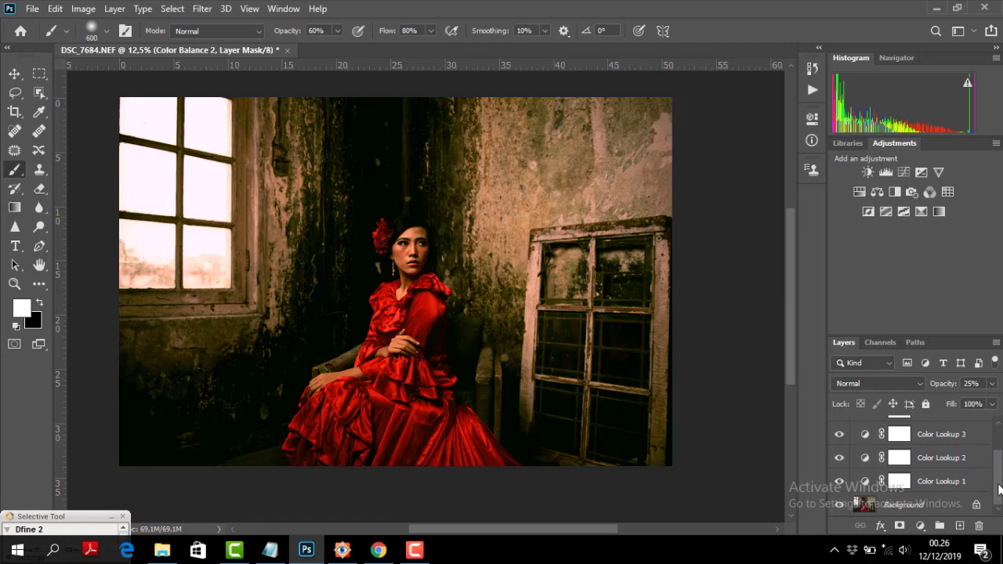
scroll(1000, 489, up, 3)
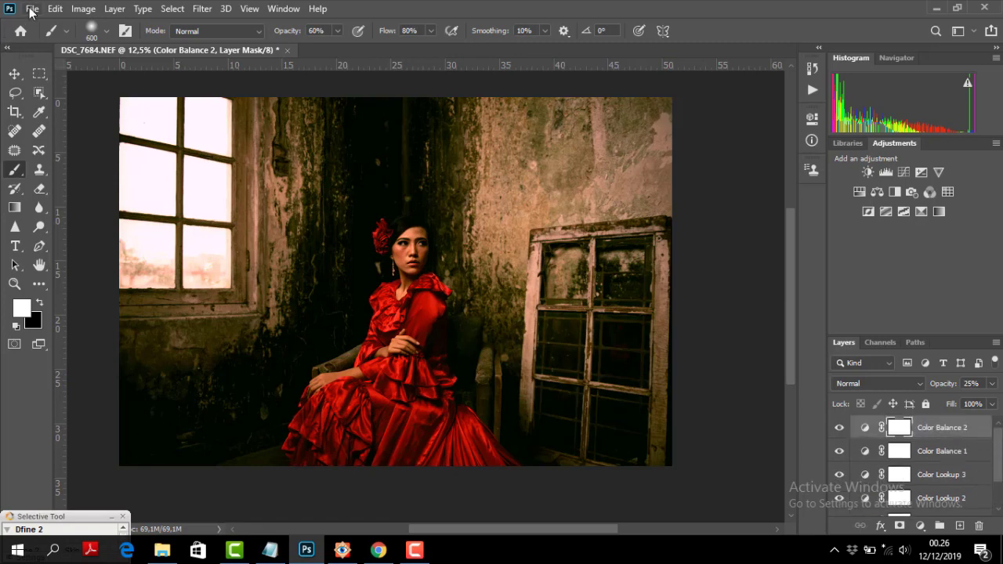
Flatten all adjustment layers into a single Background layer with Layer > Flatten Image
click(114, 8)
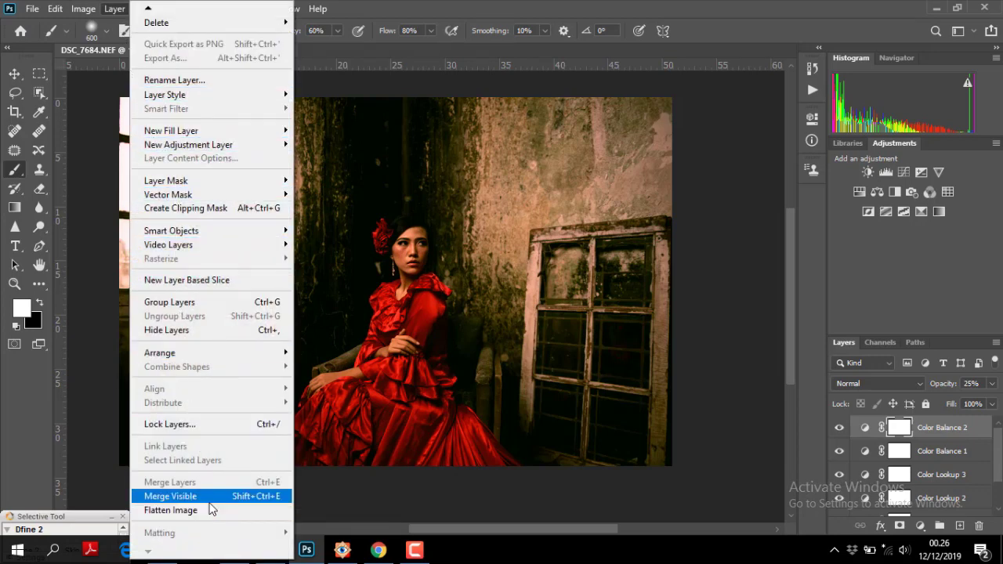
click(218, 496)
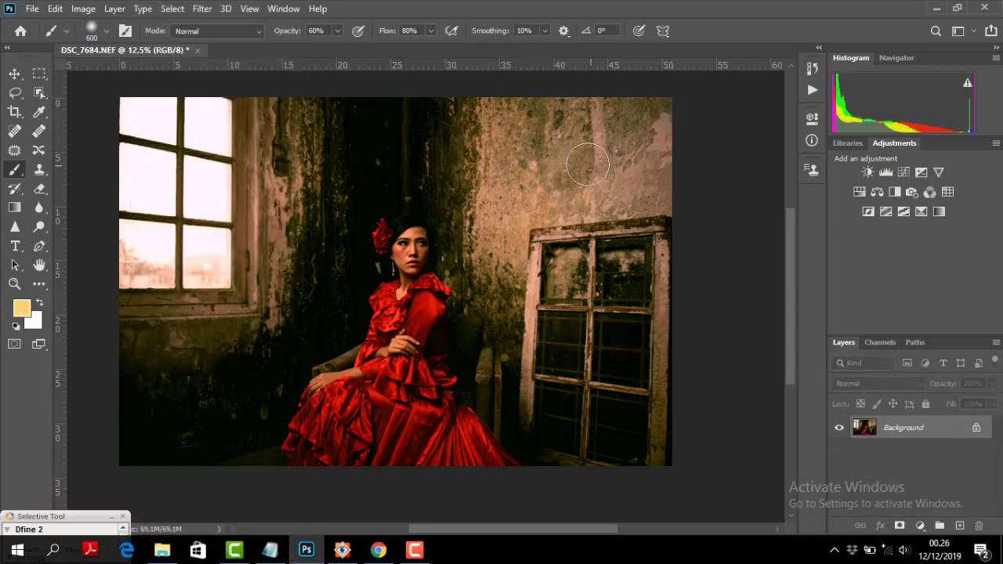
click(32, 8)
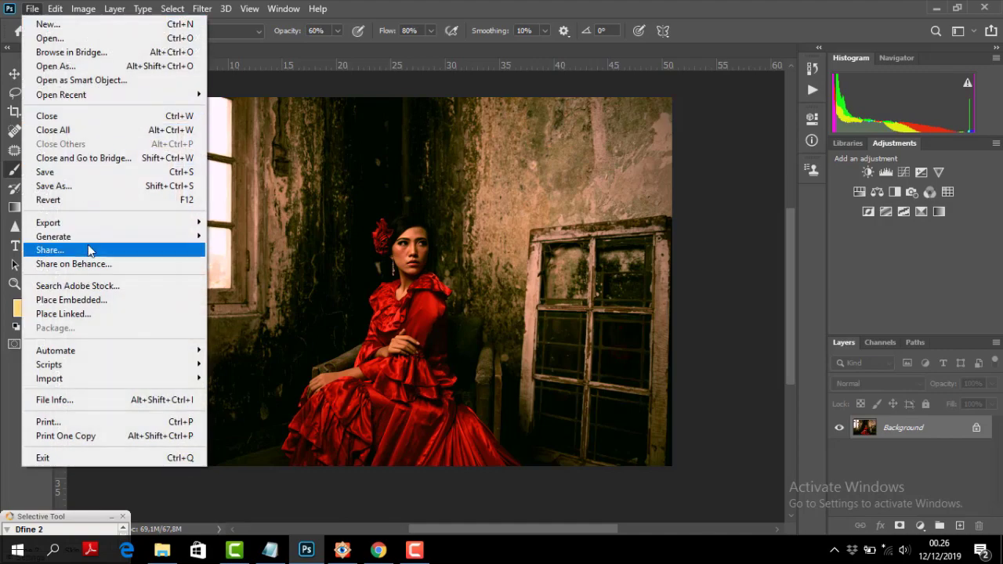
Save a copy on this computer, renaming it DSC_7684-1
click(79, 187)
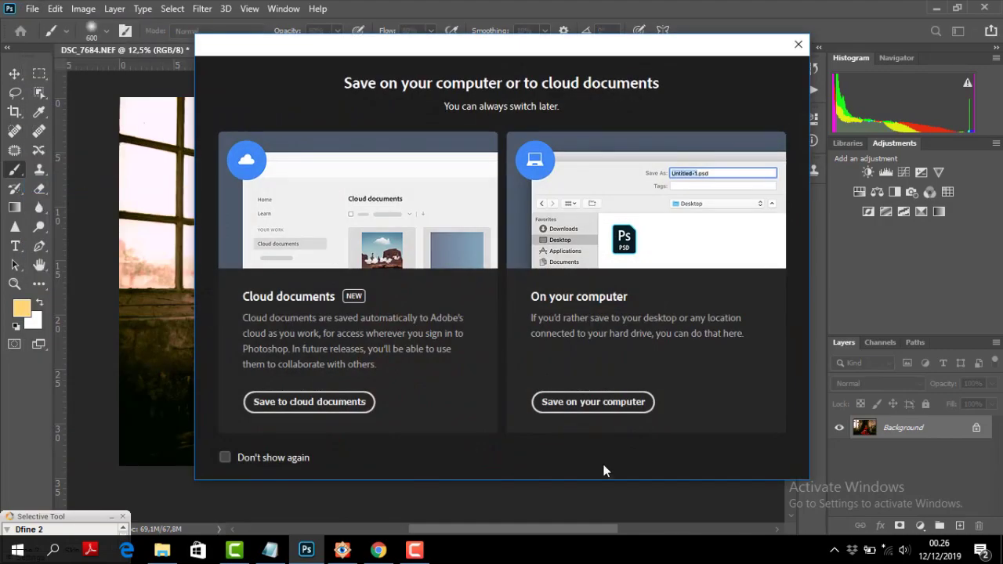
click(615, 403)
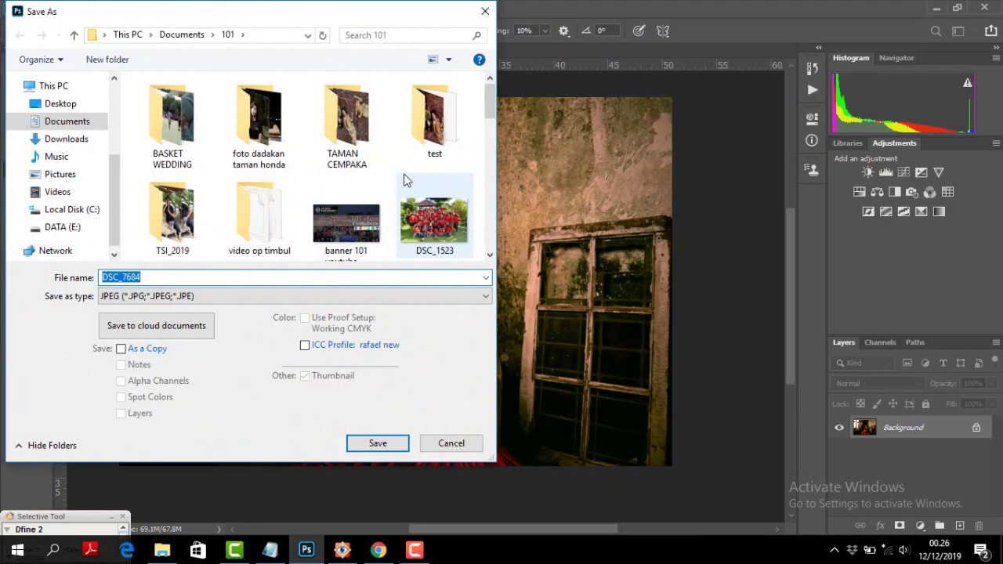
click(209, 280)
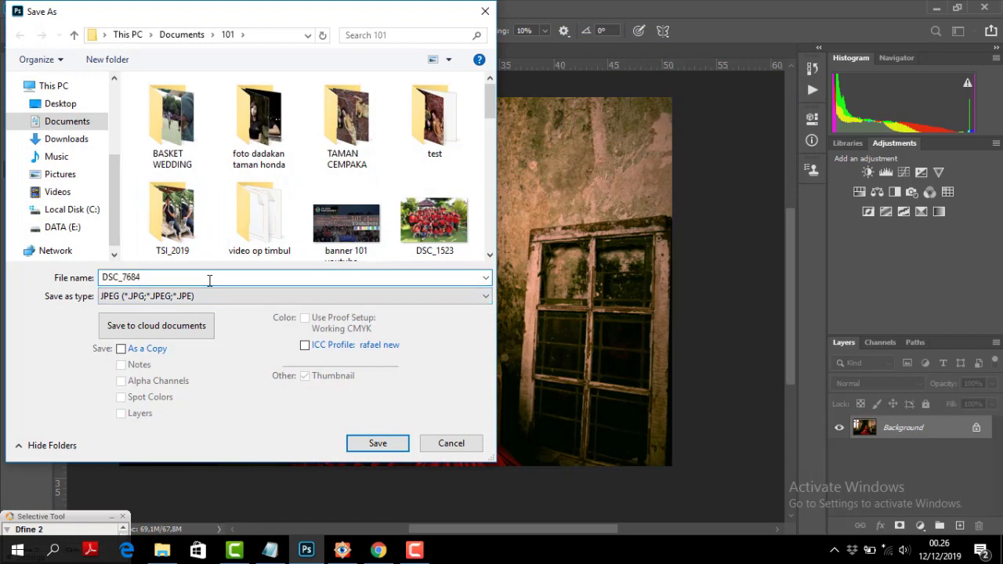
mouse_move(489, 92)
mouse_down()
mouse_move(489, 228)
mouse_move(475, 139)
mouse_up()
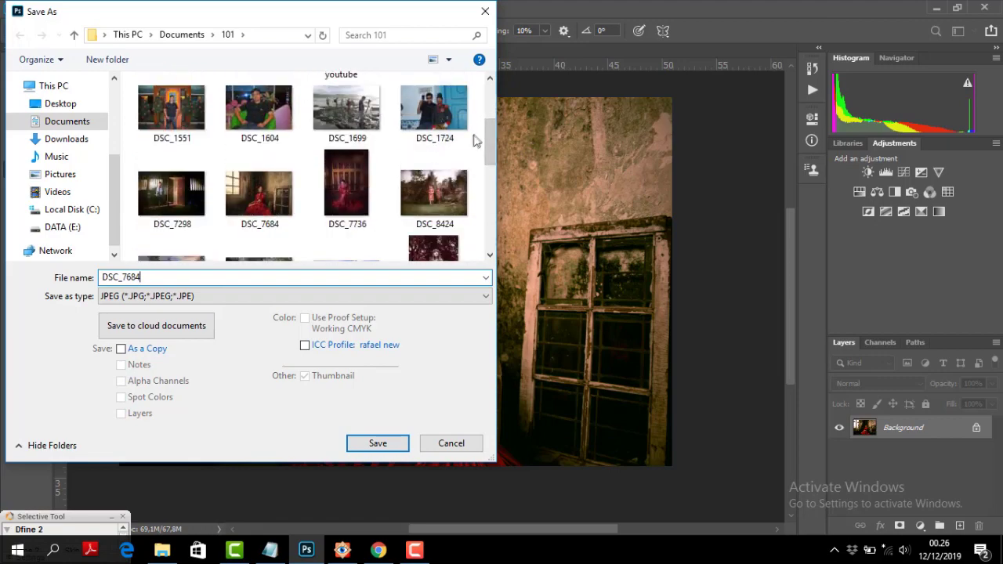
text(-1)
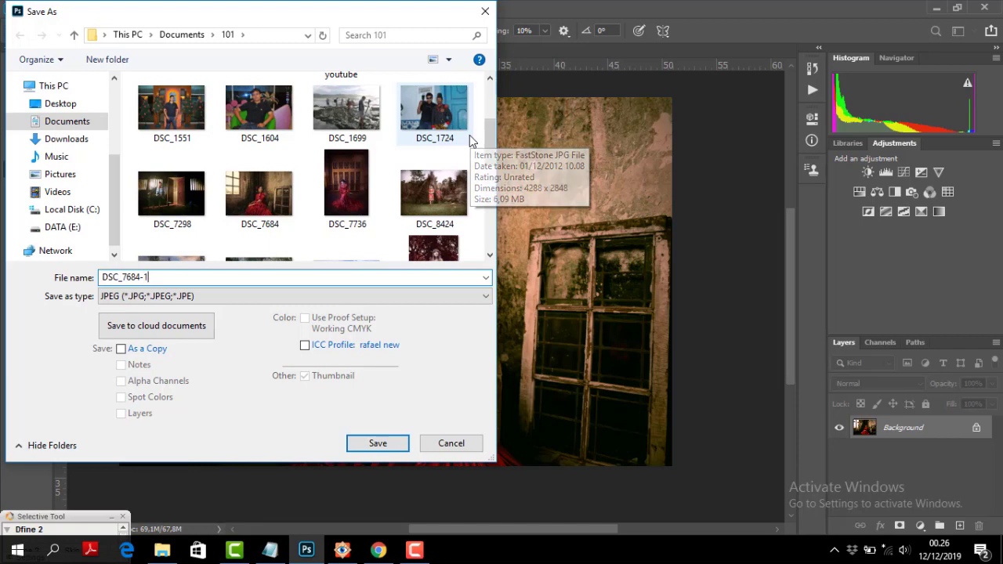
Embed the ICC profile and save as JPEG at Quality 12 Maximum
click(305, 346)
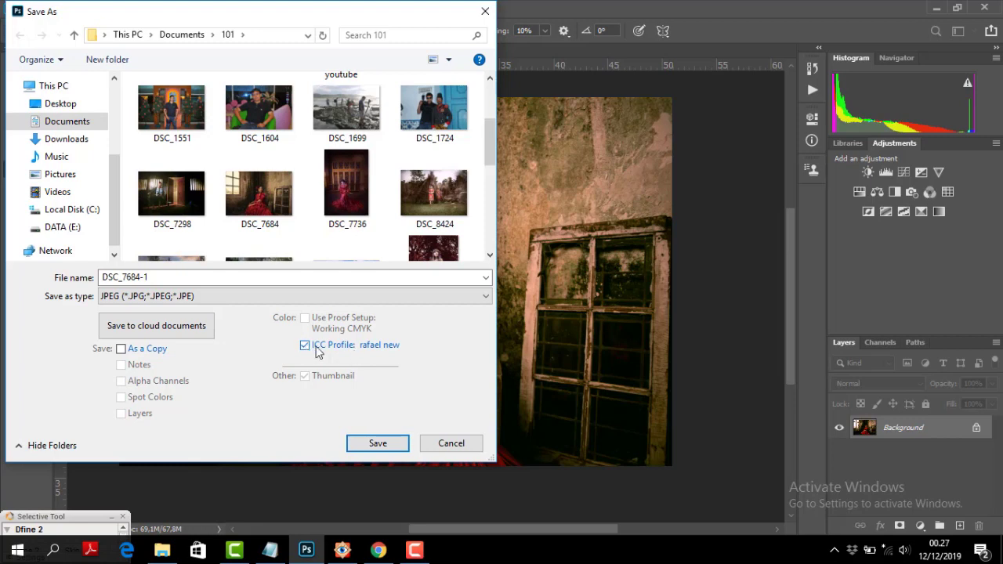
click(389, 447)
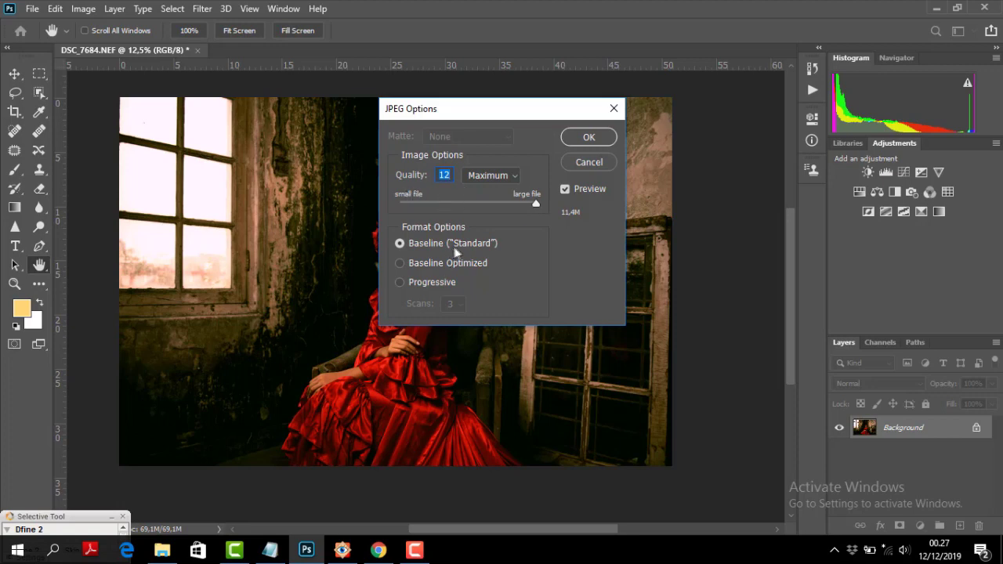
click(589, 137)
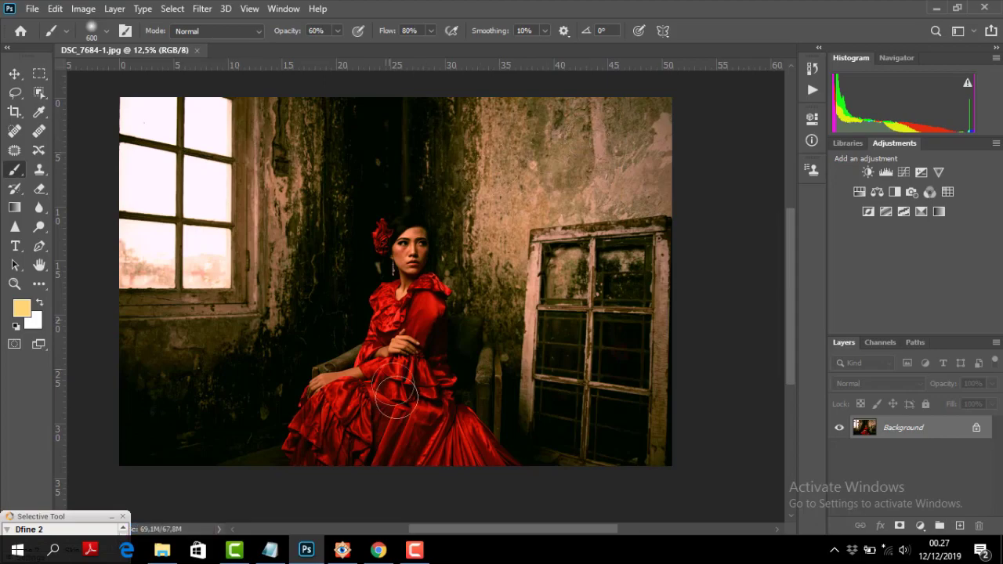
click(342, 550)
Refresh the 101 folder in FastStone and view DSC_7684.NEF full screen
right_click(654, 454)
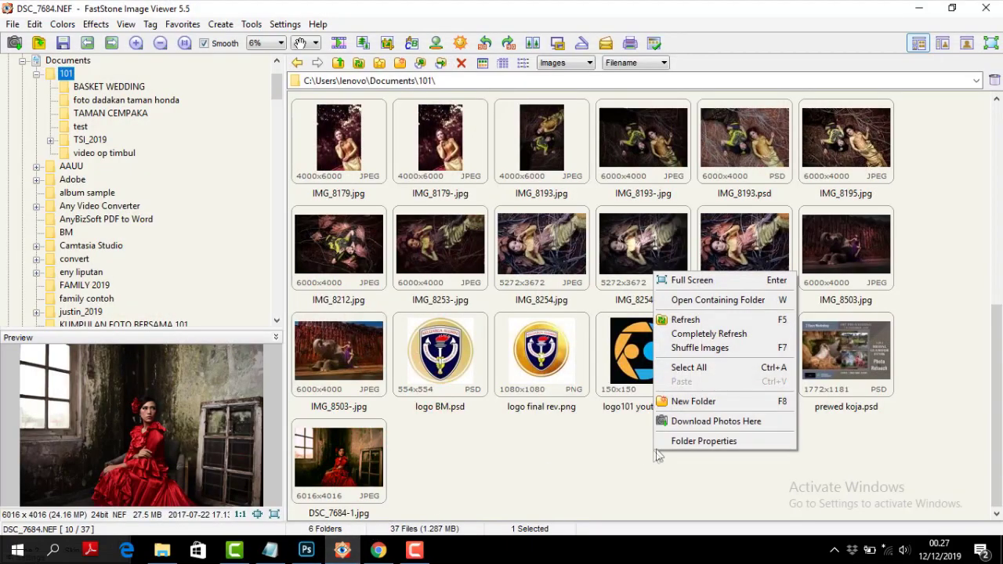
click(679, 326)
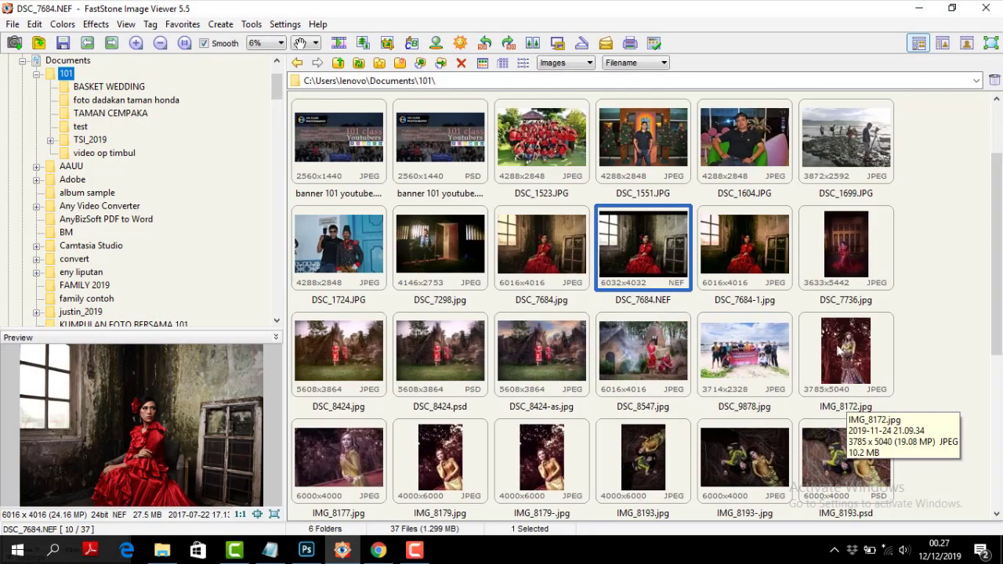
double_click(652, 255)
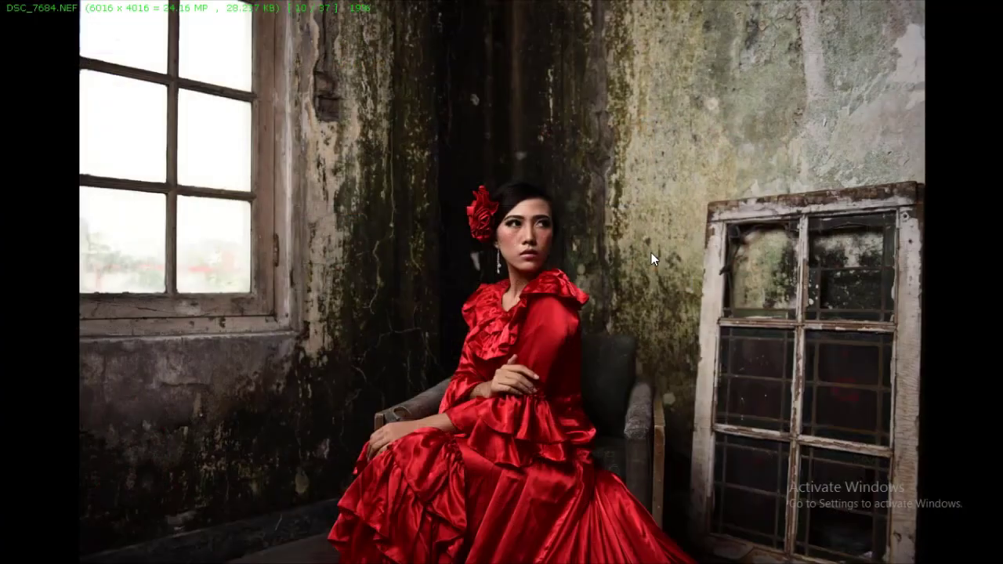
scroll(651, 252, down, 1)
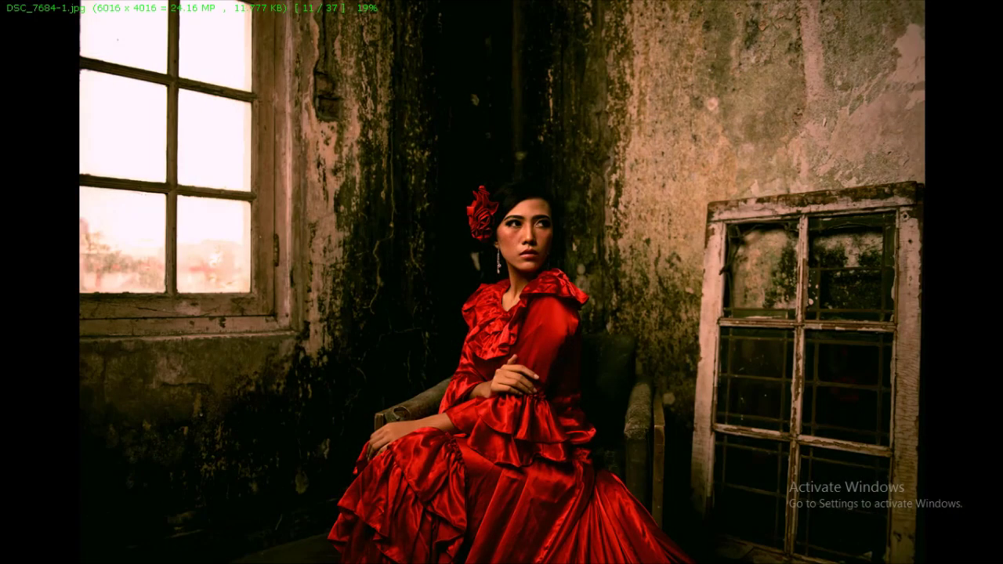
scroll(502, 282, up, 1)
Scroll between the original and the edited DSC_7684-1.jpg to compare, then return to the browser
scroll(501, 282, down, 1)
scroll(502, 282, up, 1)
scroll(502, 282, down, 1)
scroll(502, 282, up, 1)
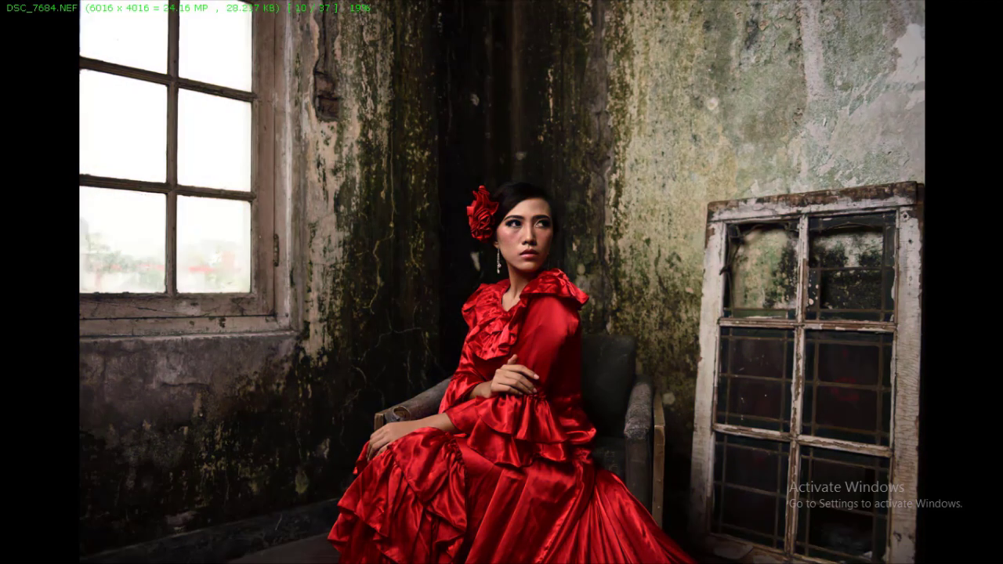
scroll(502, 282, up, 1)
scroll(502, 283, down, 2)
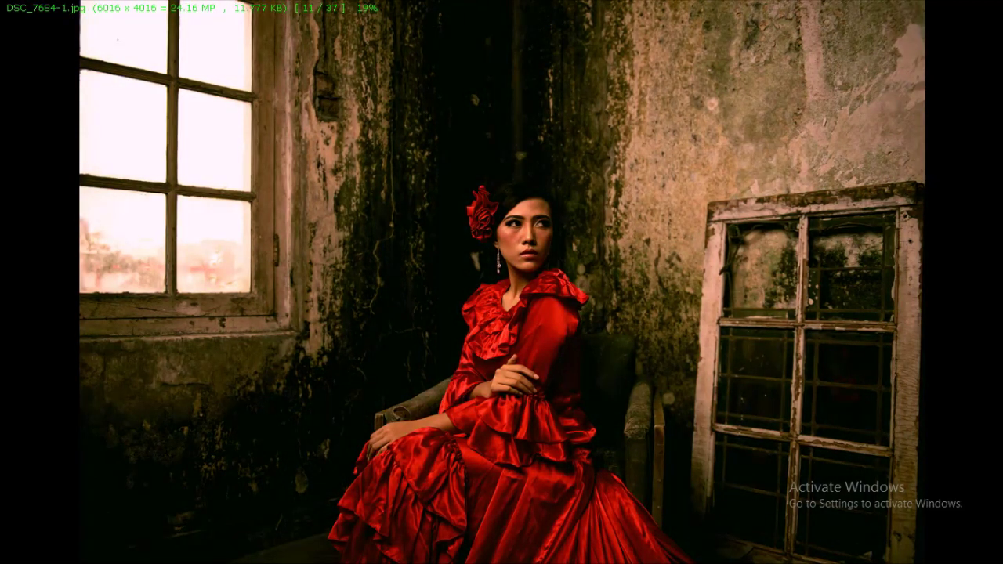
scroll(501, 282, up, 1)
scroll(502, 282, up, 1)
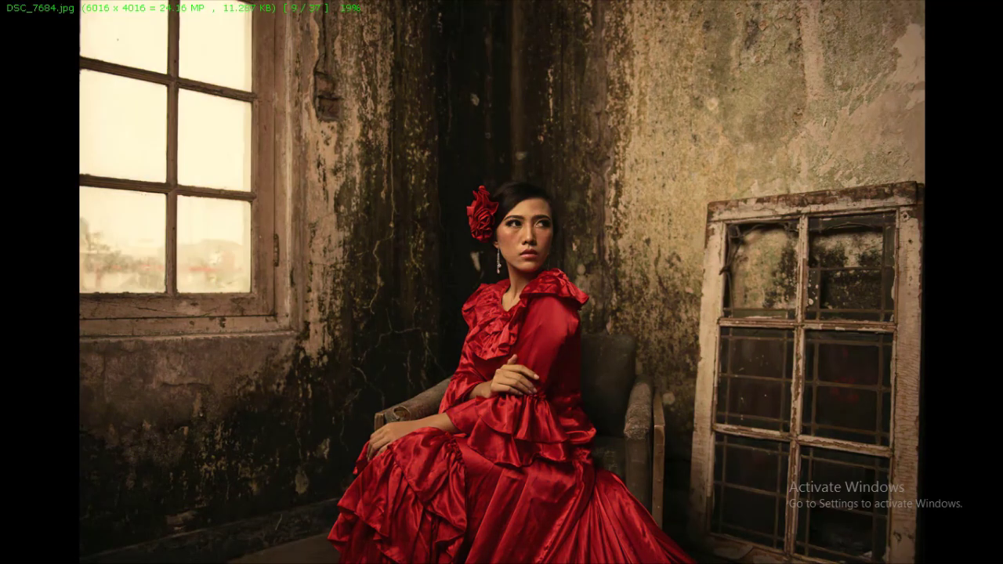
scroll(568, 263, down, 1)
key(Escape)
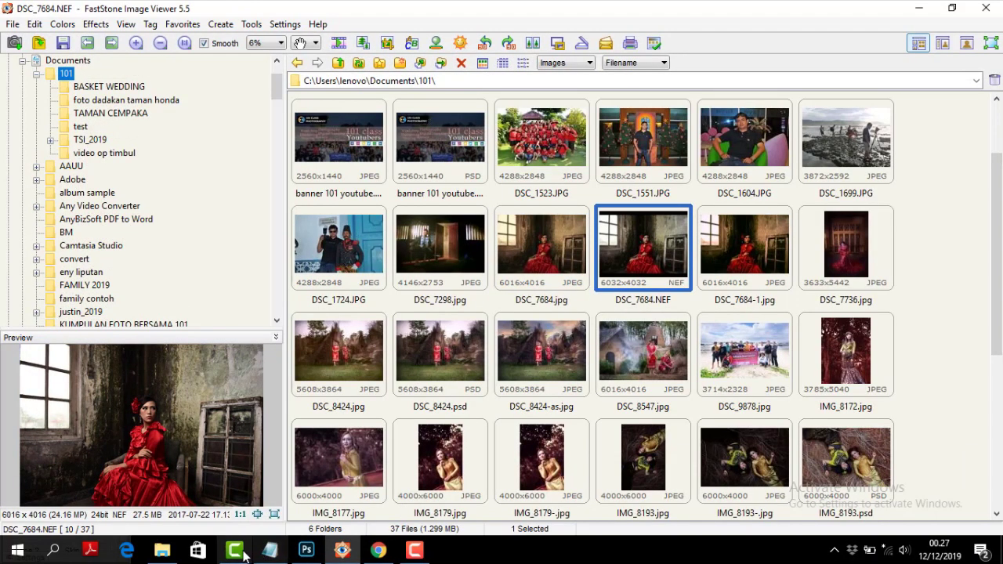
Return to Photoshop showing the saved DSC_7684-1.jpg
click(307, 551)
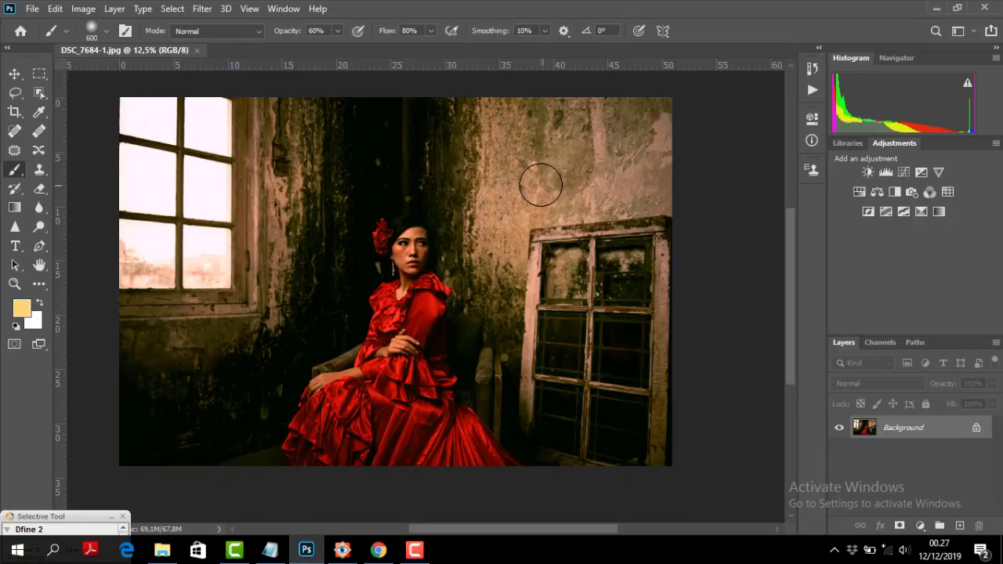